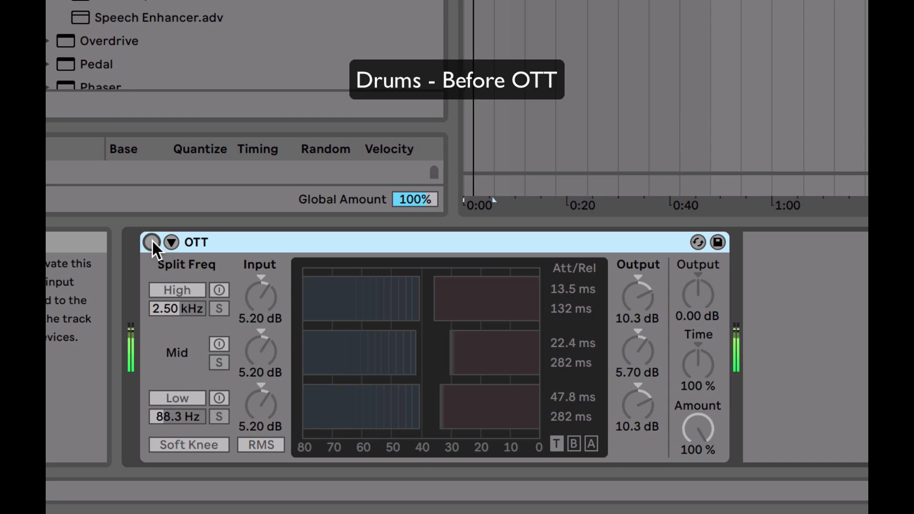
Toggle OTT on and off to compare drums, texture and guitar, leaving it on
{"action": "left_click", "coordinate": [152, 242]}
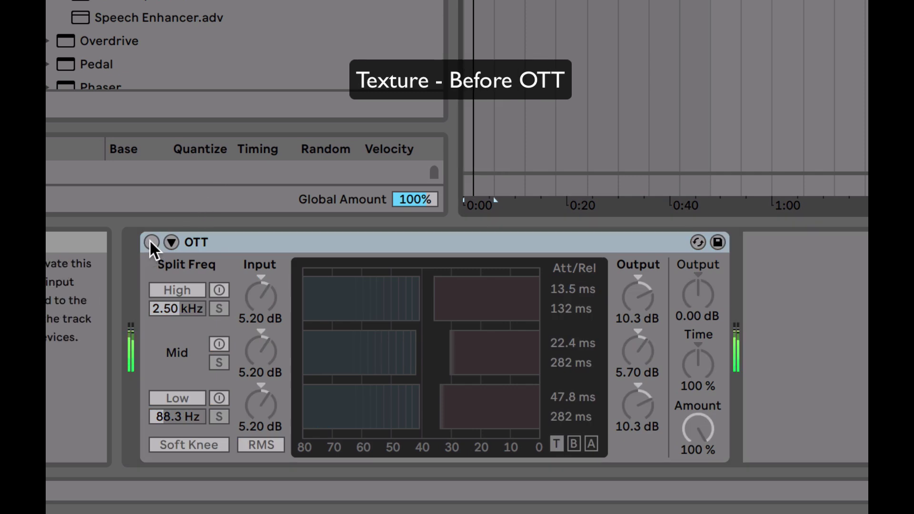
{"action": "left_click", "coordinate": [150, 241]}
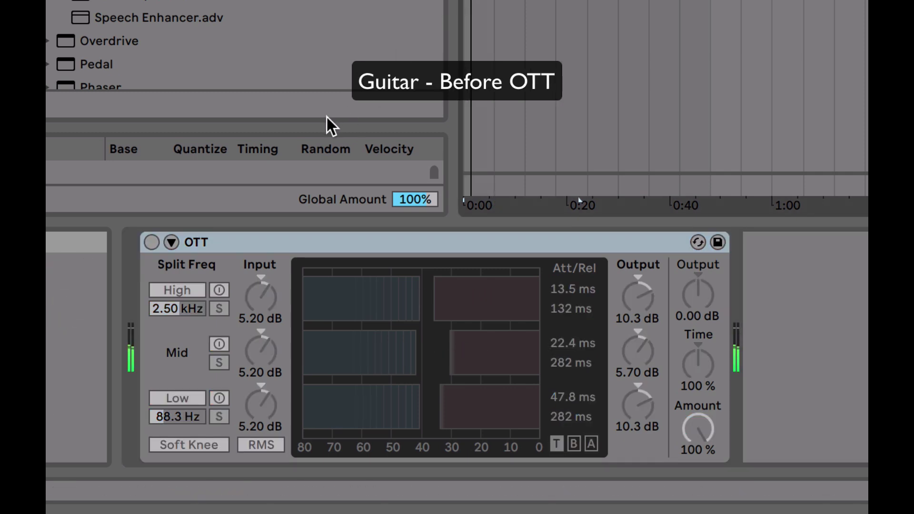
{"action": "left_click", "coordinate": [151, 243]}
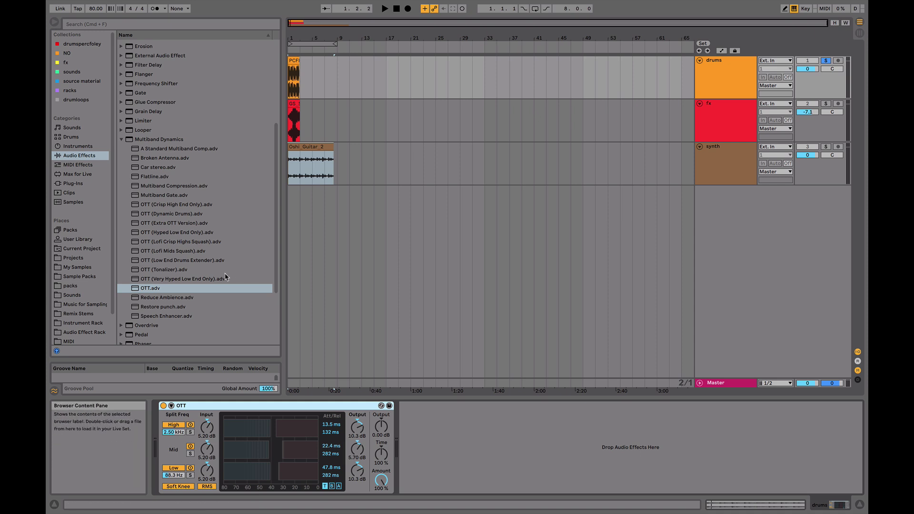
Load the Xfer OTT plug-in from Plug-Ins onto the drums, then close and delete it
{"action": "left_click", "coordinate": [141, 139]}
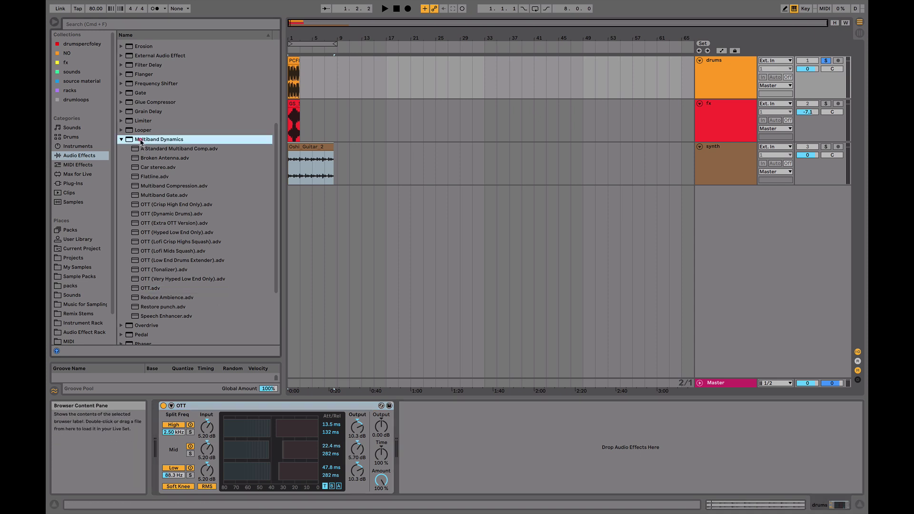
{"action": "left_click", "coordinate": [73, 183]}
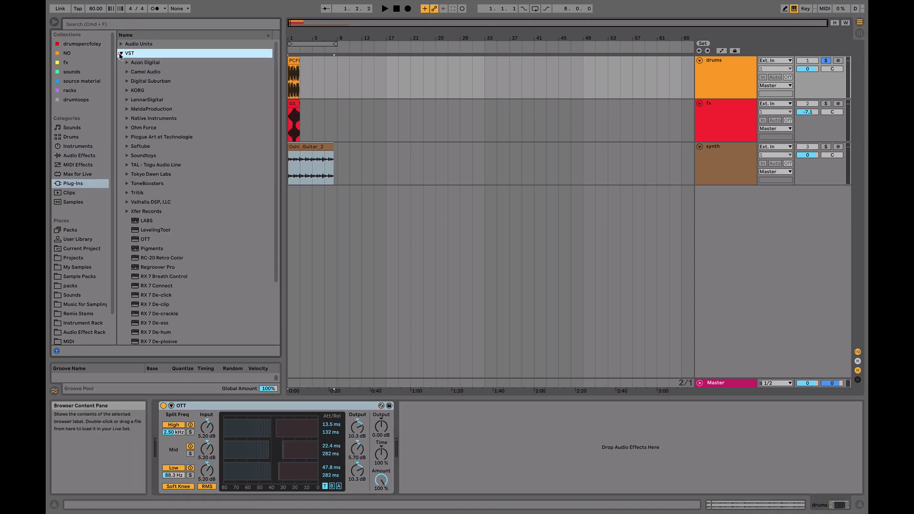
{"action": "double_click", "coordinate": [145, 239]}
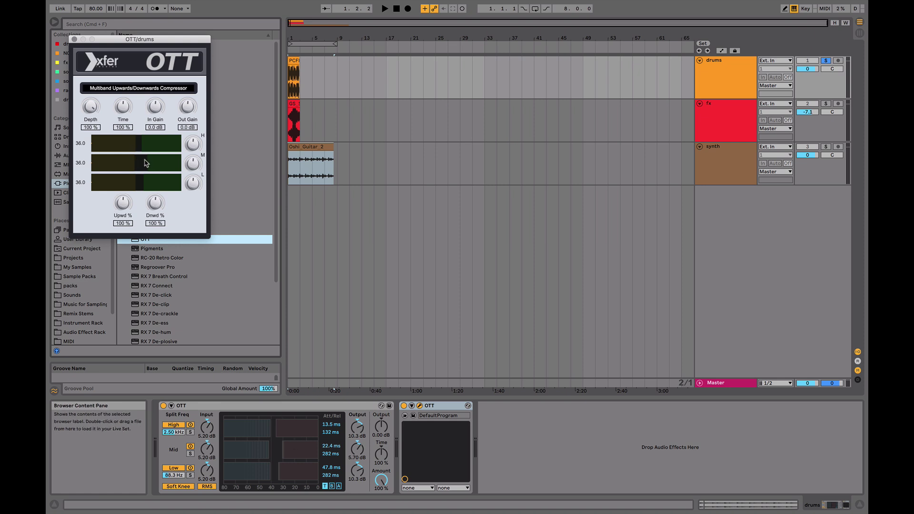
{"action": "left_click", "coordinate": [74, 39]}
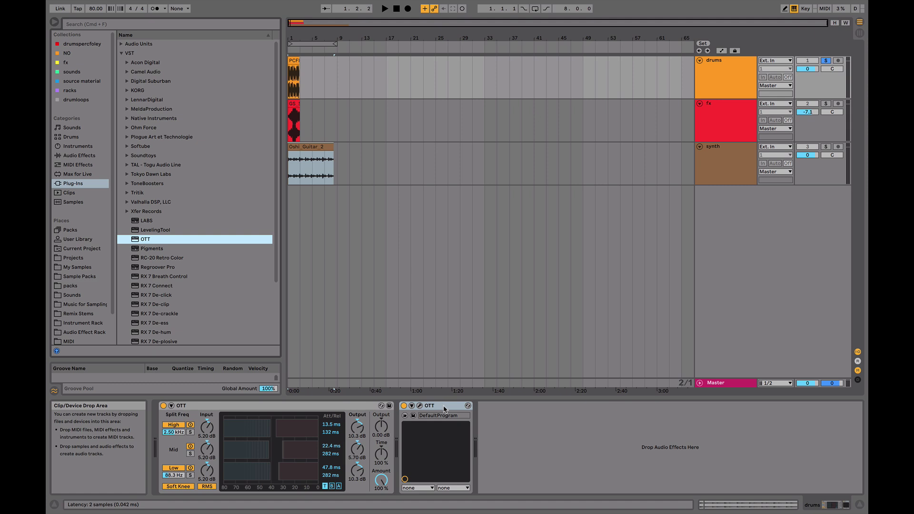
{"action": "key", "text": "Delete"}
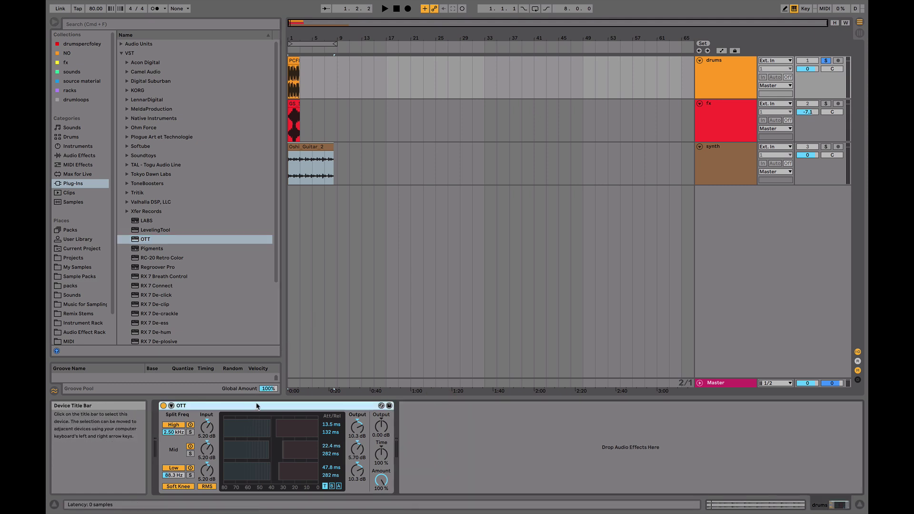
Swap the drums' OTT for a default Multiband Dynamics device and audition the drums briefly
{"action": "left_click", "coordinate": [79, 155]}
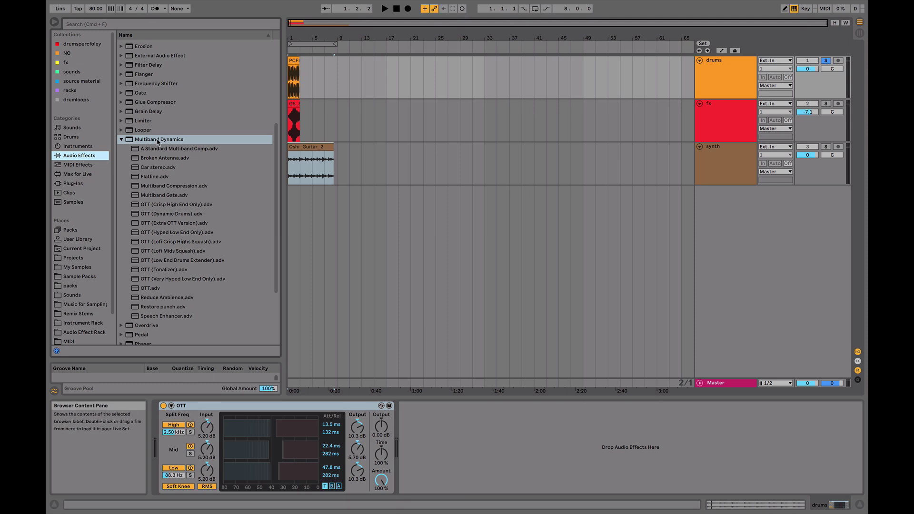
{"action": "left_click_drag", "start_coordinate": [157, 141], "coordinate": [236, 407]}
{"action": "key", "text": "space"}
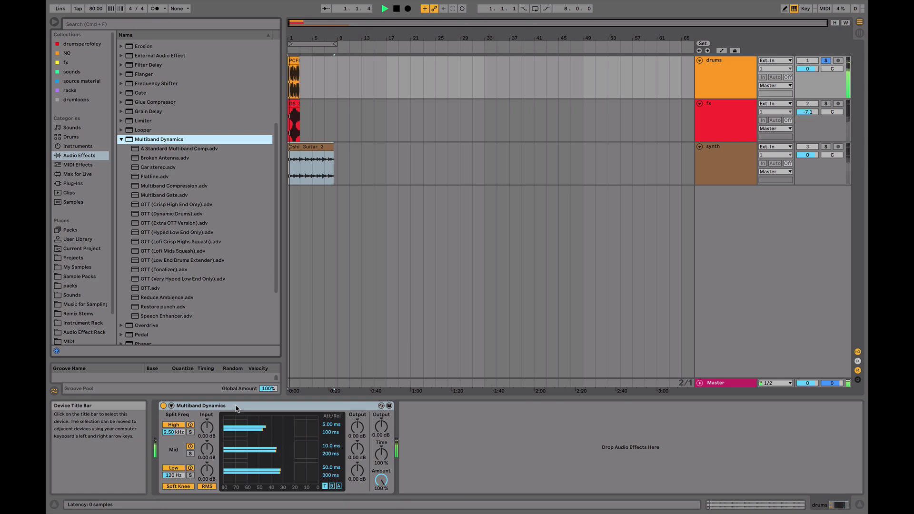
{"action": "key", "text": "space"}
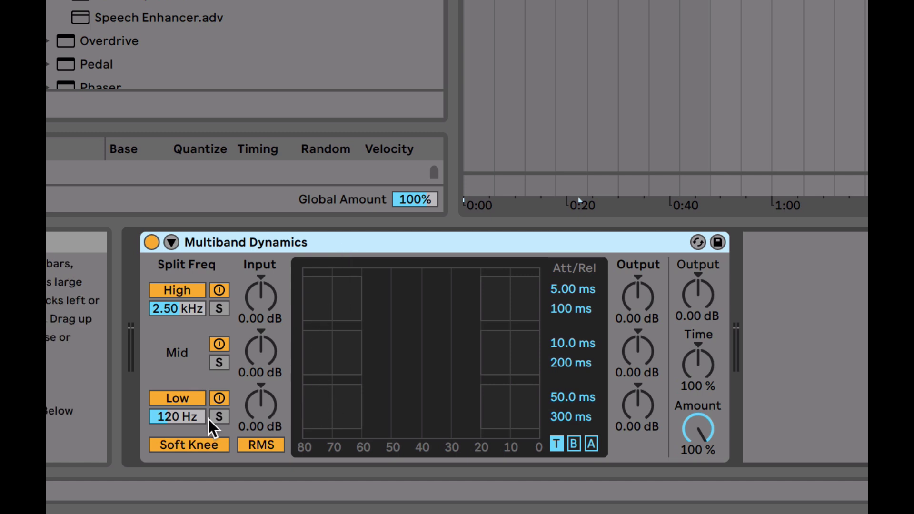
Toggle the High and Low band activators off and back on to compare
{"action": "left_click", "coordinate": [193, 290]}
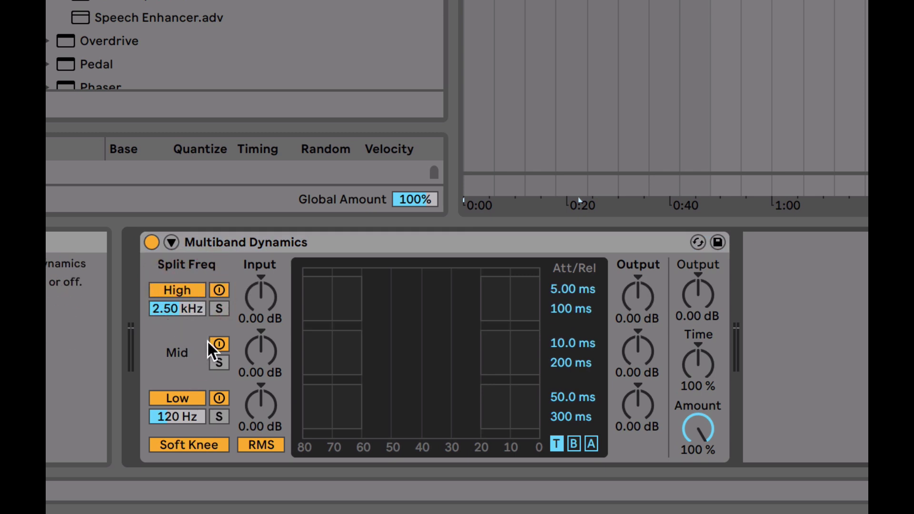
{"action": "left_click", "coordinate": [196, 288]}
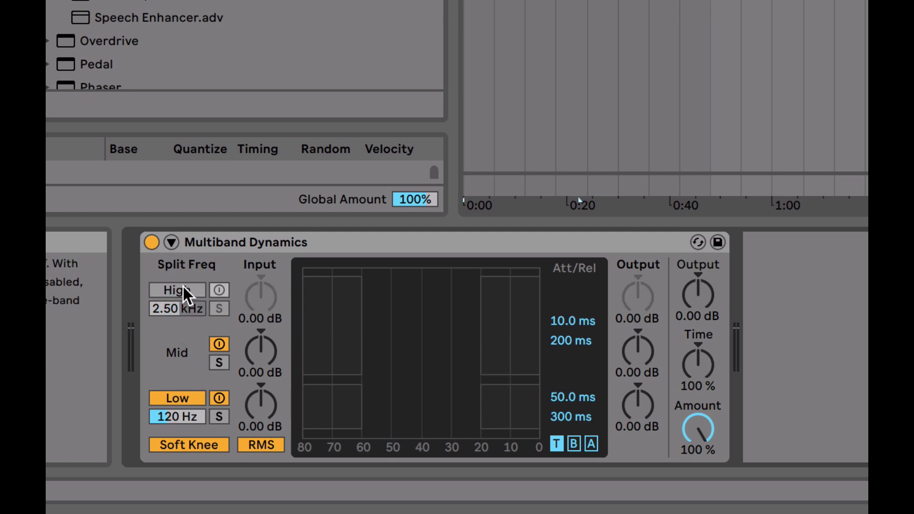
{"action": "left_click", "coordinate": [183, 288]}
{"action": "left_click", "coordinate": [173, 397]}
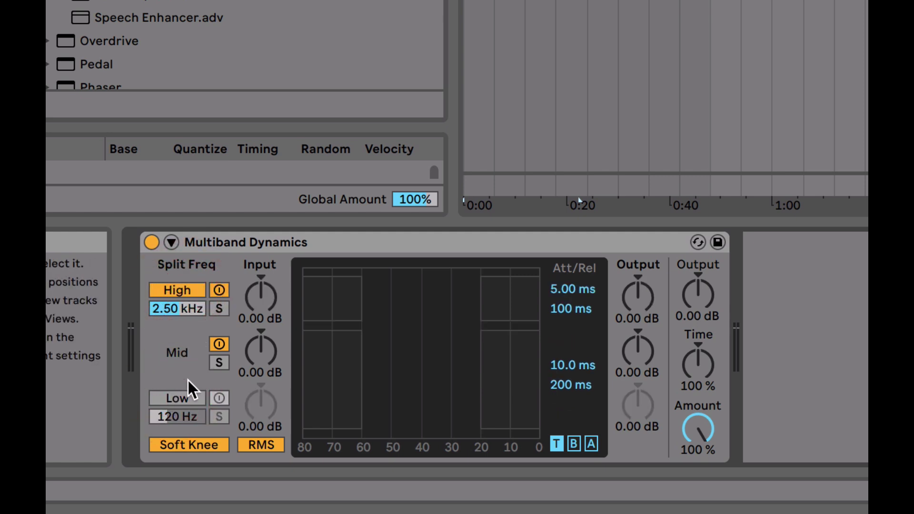
{"action": "left_click", "coordinate": [187, 396]}
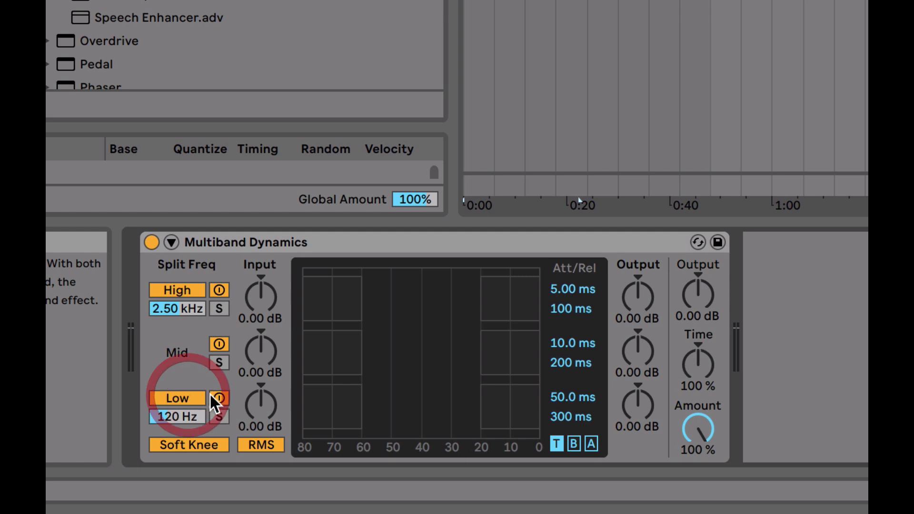
Bypass and solo the High band, then raise the High split to 2.88 kHz and play
{"action": "left_click", "coordinate": [218, 290]}
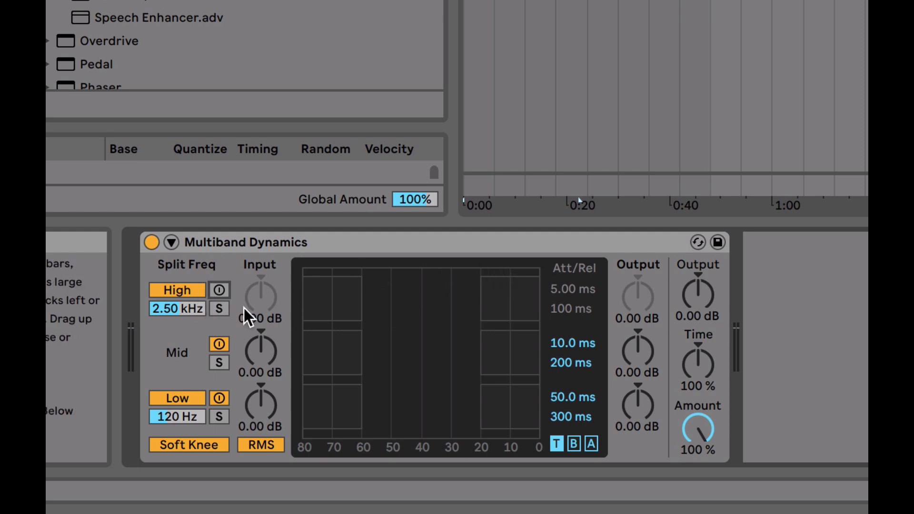
{"action": "left_click", "coordinate": [217, 290]}
{"action": "left_click", "coordinate": [218, 308]}
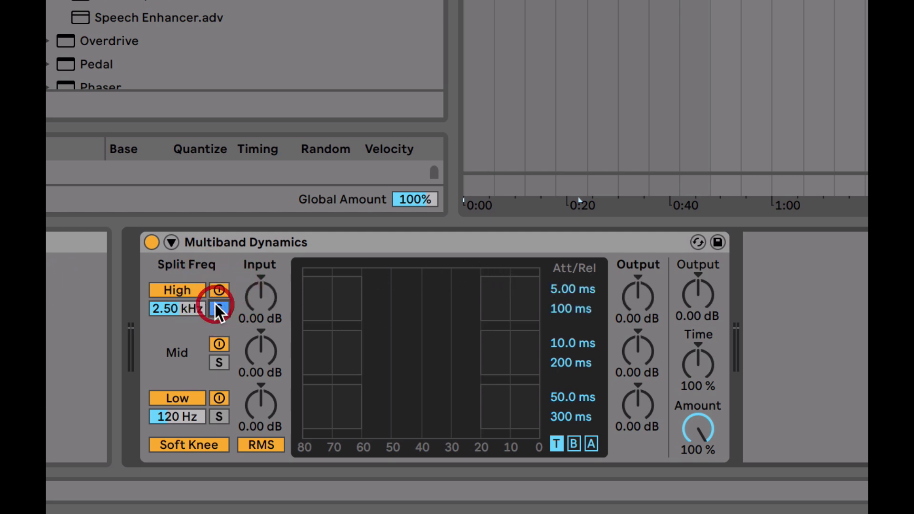
{"action": "left_click", "coordinate": [217, 308]}
{"action": "mouse_move", "coordinate": [190, 307]}
{"action": "left_mouse_down"}
{"action": "mouse_move", "coordinate": [190, 285]}
{"action": "mouse_move", "coordinate": [193, 315]}
{"action": "left_mouse_up"}
{"action": "key", "text": "space"}
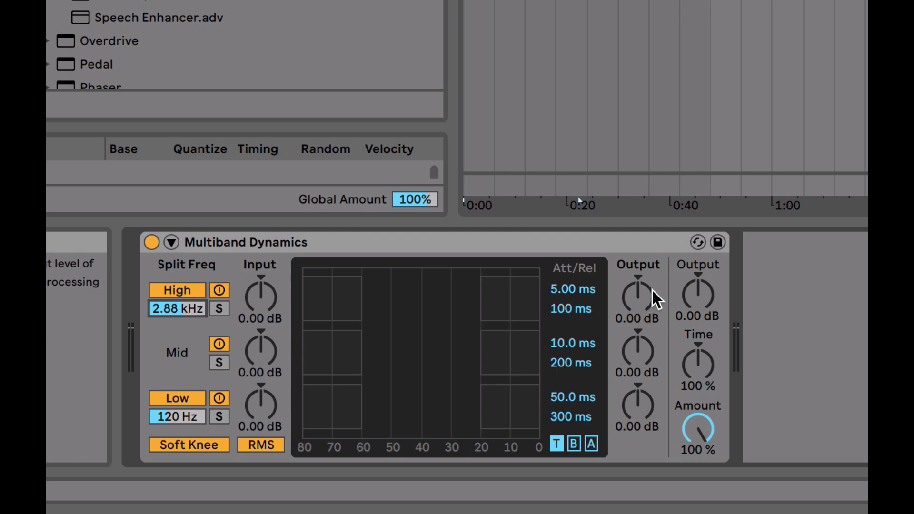
Display the Below thresholds and ratios, showing -60.0 dB and 1:1.00 on every band
{"action": "left_click", "coordinate": [574, 444]}
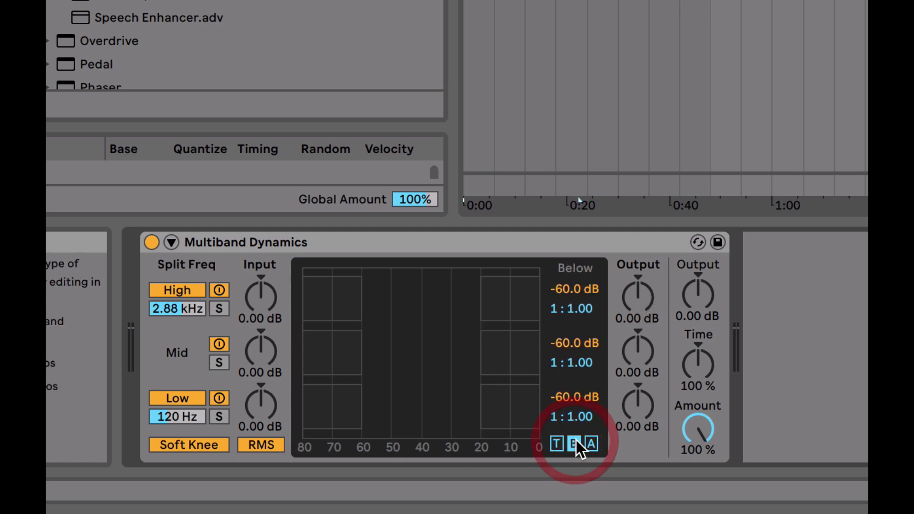
Set the below-threshold ratios to 1:0.91 High, 1:0.53 Mid and 1:0.25 Low
{"action": "left_click", "coordinate": [498, 305]}
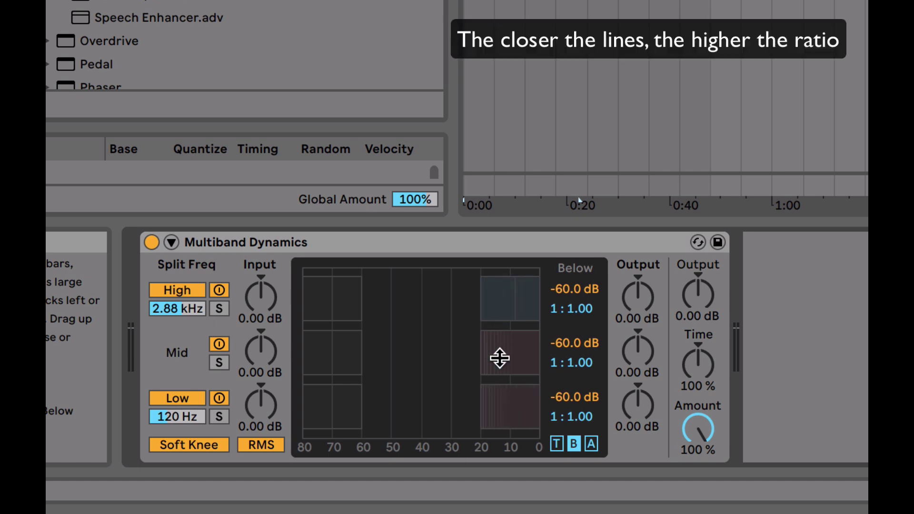
{"action": "left_click", "coordinate": [510, 442]}
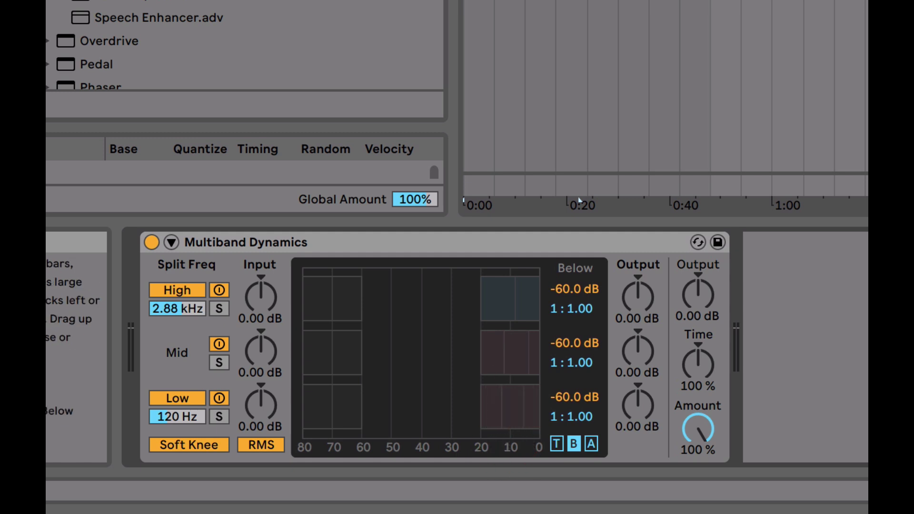
{"action": "left_click", "coordinate": [511, 395]}
{"action": "left_click_drag", "start_coordinate": [328, 297], "coordinate": [328, 281]}
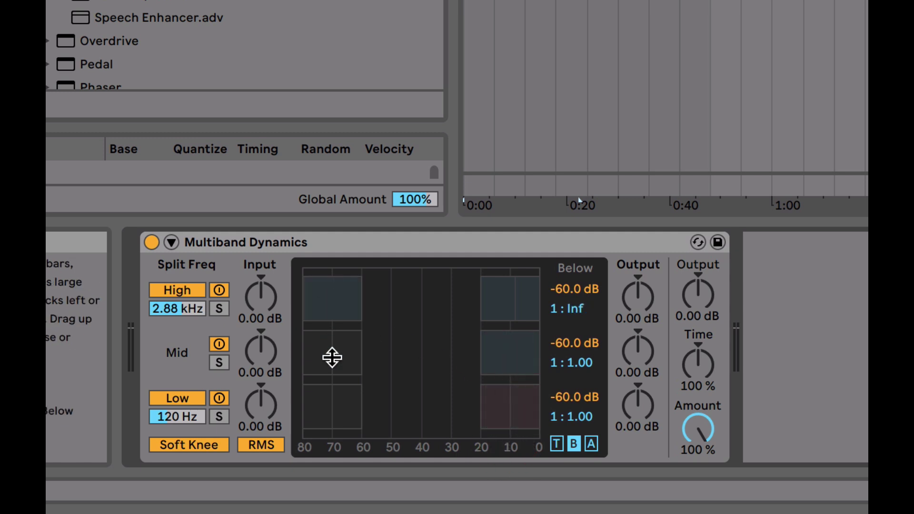
{"action": "mouse_move", "coordinate": [333, 359]}
{"action": "left_mouse_down"}
{"action": "mouse_move", "coordinate": [333, 343]}
{"action": "mouse_move", "coordinate": [335, 367]}
{"action": "left_mouse_up"}
{"action": "left_click_drag", "start_coordinate": [345, 411], "coordinate": [346, 355]}
{"action": "left_click_drag", "start_coordinate": [341, 300], "coordinate": [342, 283]}
Adjust the High and Mid below-threshold ranges while auditioning the drums
{"action": "left_click_drag", "start_coordinate": [480, 298], "coordinate": [445, 297]}
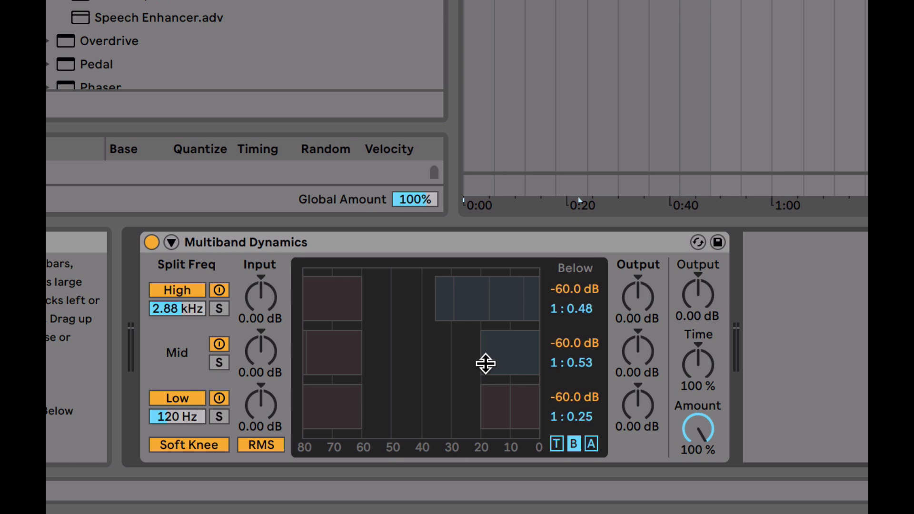
{"action": "left_click_drag", "start_coordinate": [483, 361], "coordinate": [430, 362]}
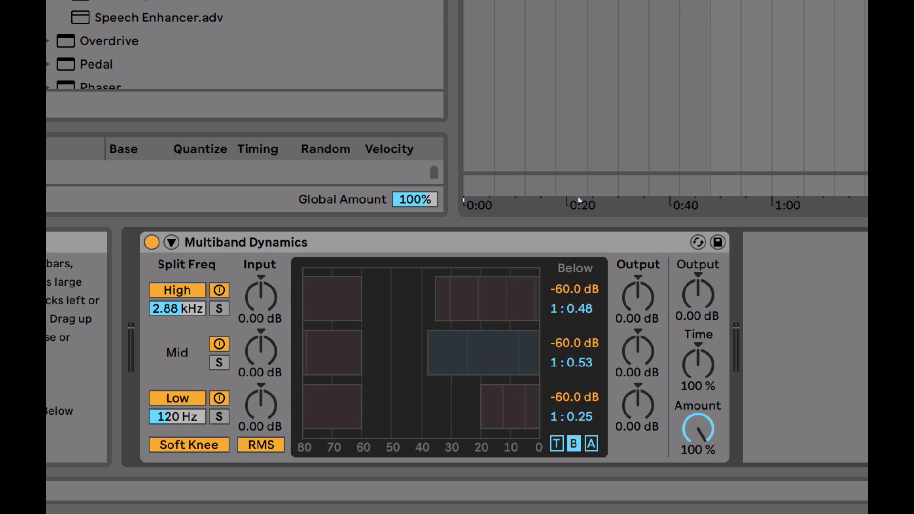
{"action": "key", "text": "space"}
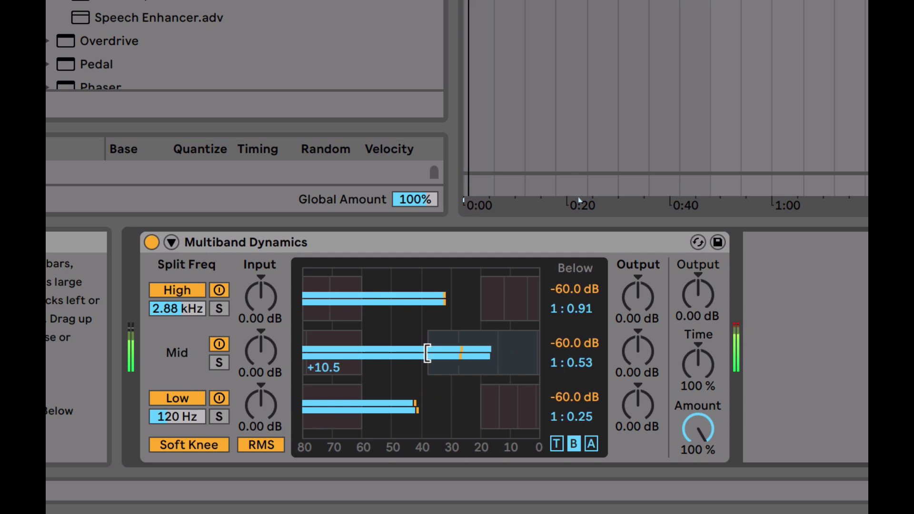
{"action": "left_click_drag", "start_coordinate": [427, 353], "coordinate": [480, 352]}
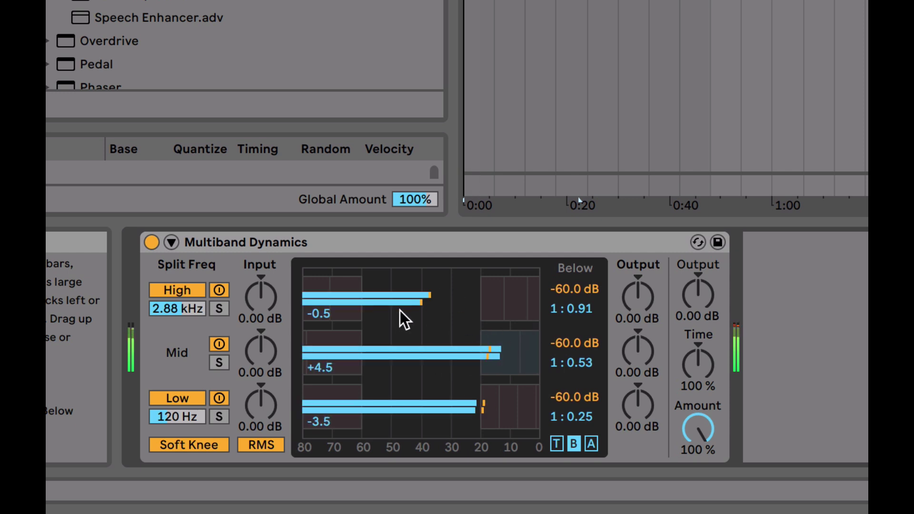
{"action": "key", "text": "space"}
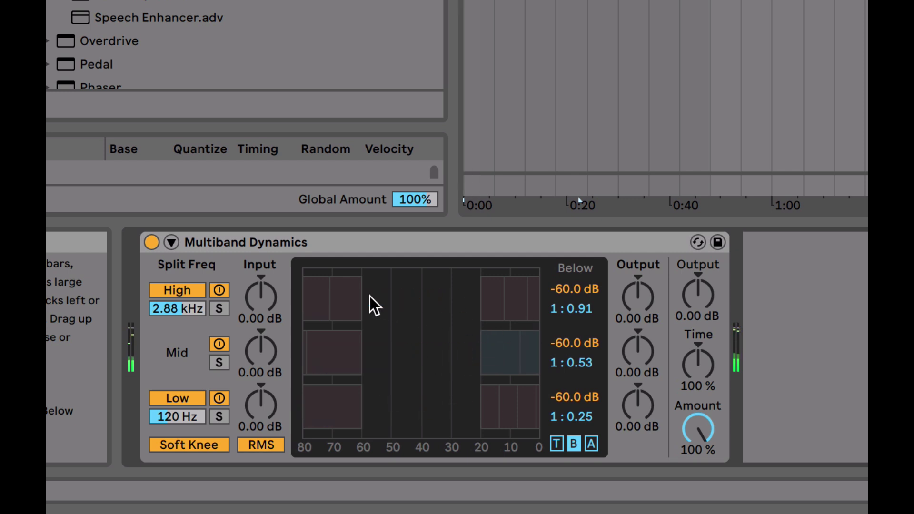
{"action": "key", "text": "space"}
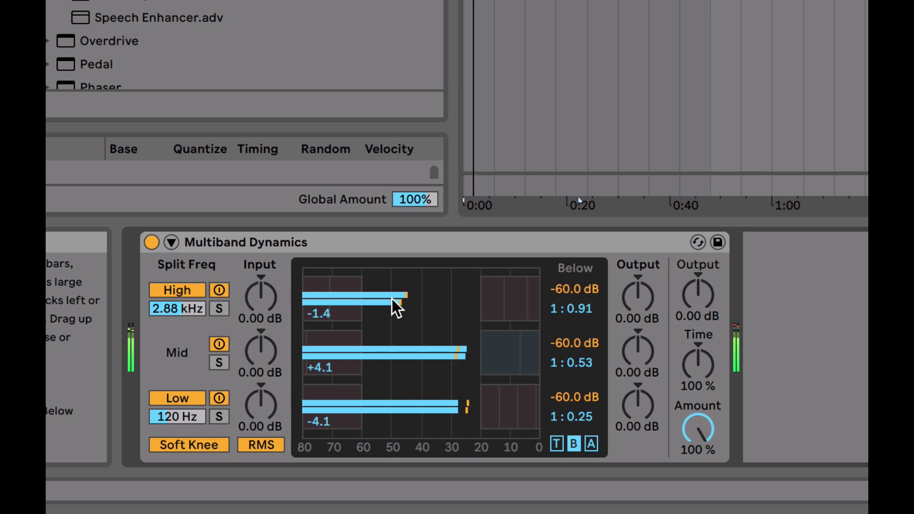
{"action": "key", "text": "space"}
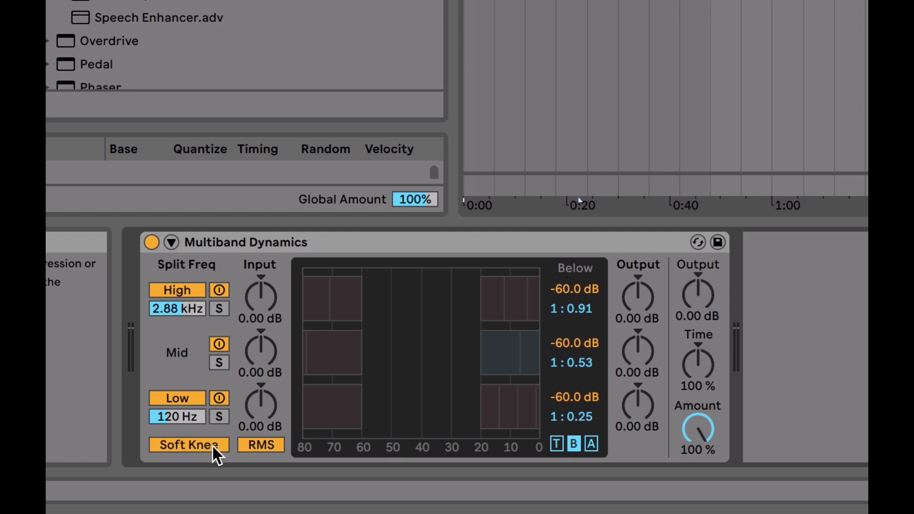
Try Peak and RMS detection, show per-band attack/release times, and test Time and Amount
{"action": "left_click", "coordinate": [264, 445]}
{"action": "left_click", "coordinate": [269, 447]}
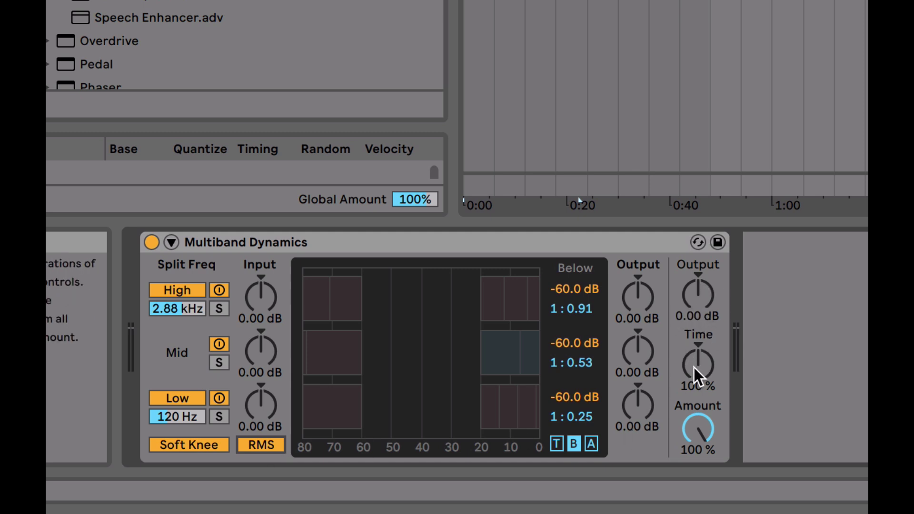
{"action": "left_click", "coordinate": [590, 443]}
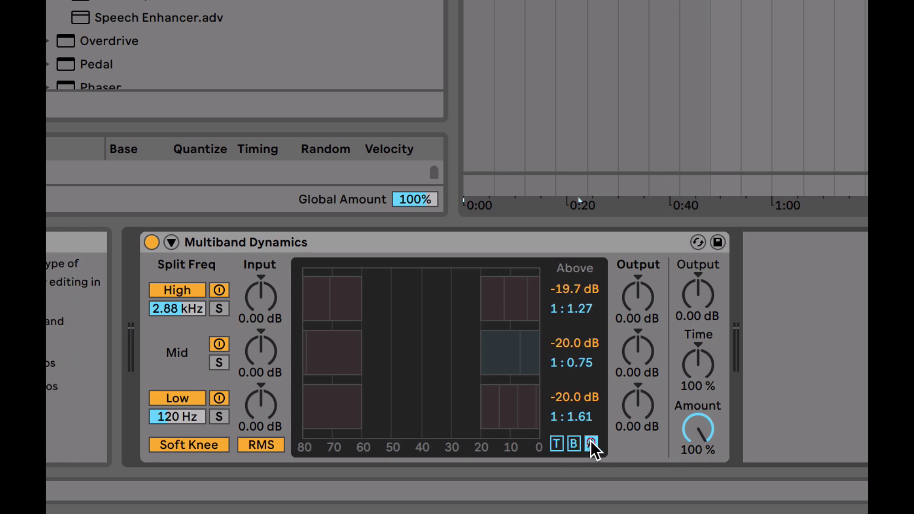
{"action": "left_click", "coordinate": [552, 444]}
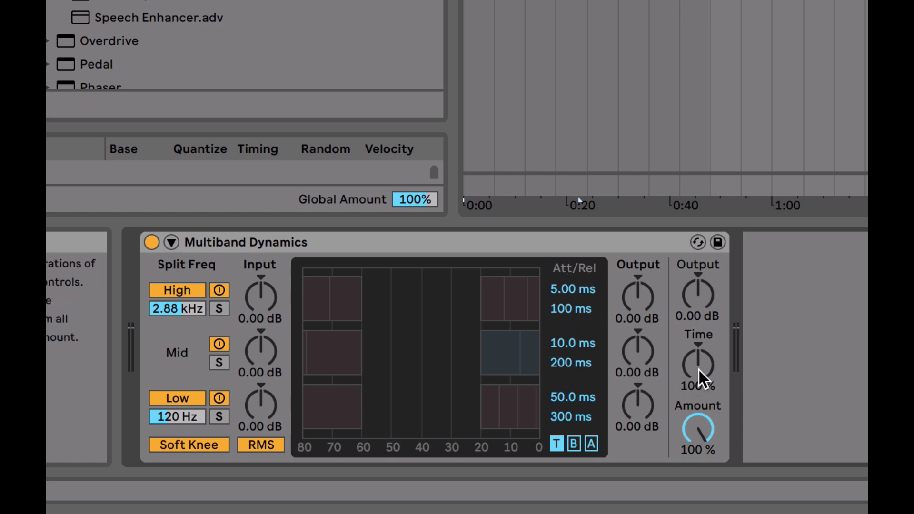
{"action": "left_click_drag", "start_coordinate": [698, 370], "coordinate": [698, 371]}
{"action": "left_click", "coordinate": [691, 438]}
Lower Amount, then drop the OTT.adv preset onto the drums to replace Multiband Dynamics
{"action": "left_click_drag", "start_coordinate": [703, 431], "coordinate": [704, 463]}
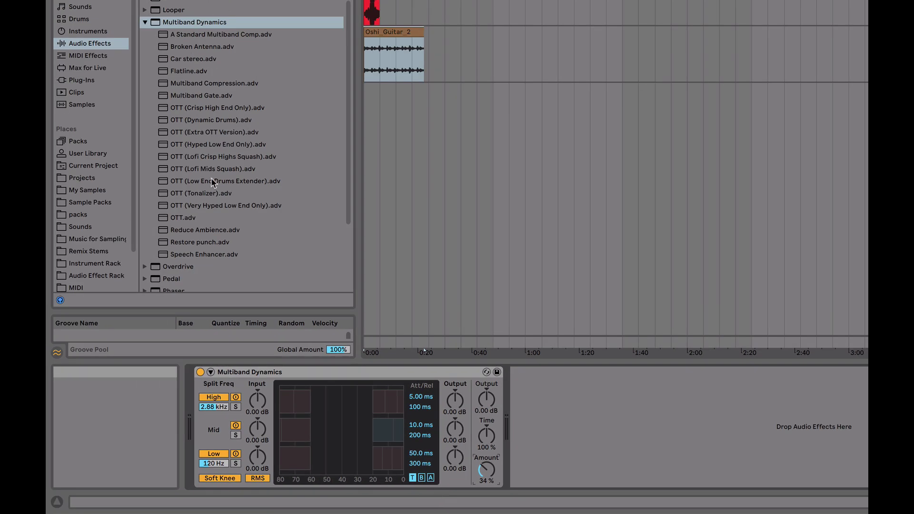
{"action": "left_click_drag", "start_coordinate": [178, 218], "coordinate": [313, 369]}
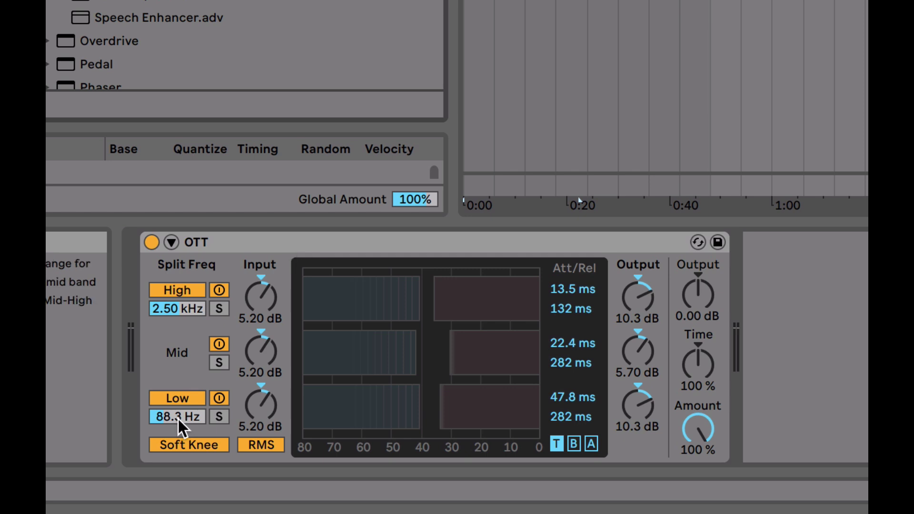
{"action": "left_click", "coordinate": [219, 417]}
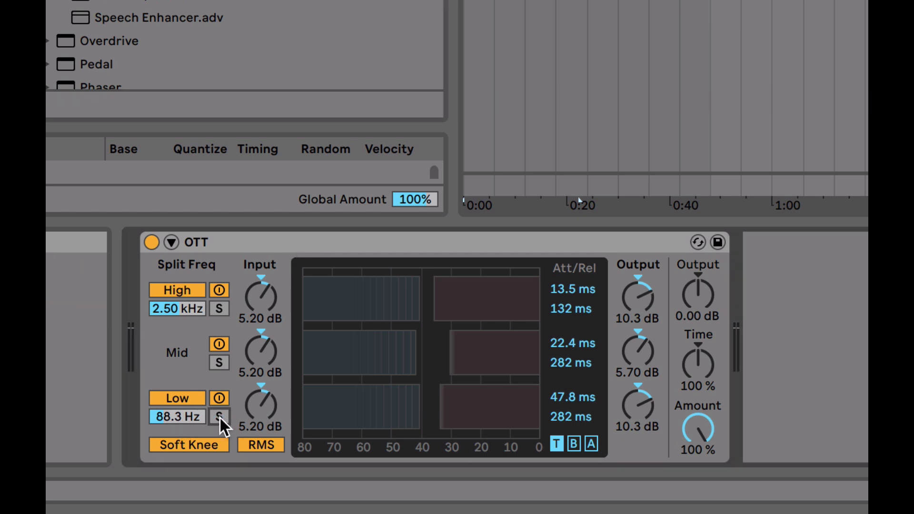
{"action": "key", "text": "space"}
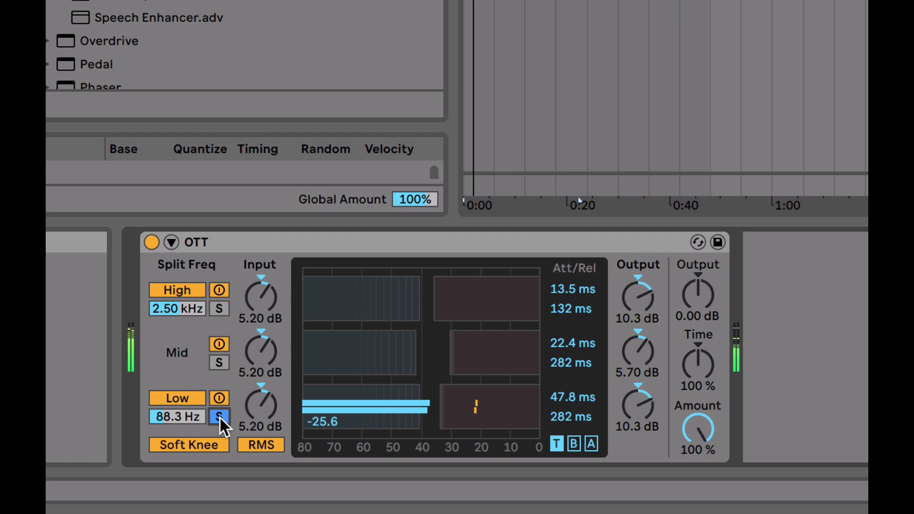
{"action": "left_click", "coordinate": [219, 416]}
{"action": "key", "text": "space"}
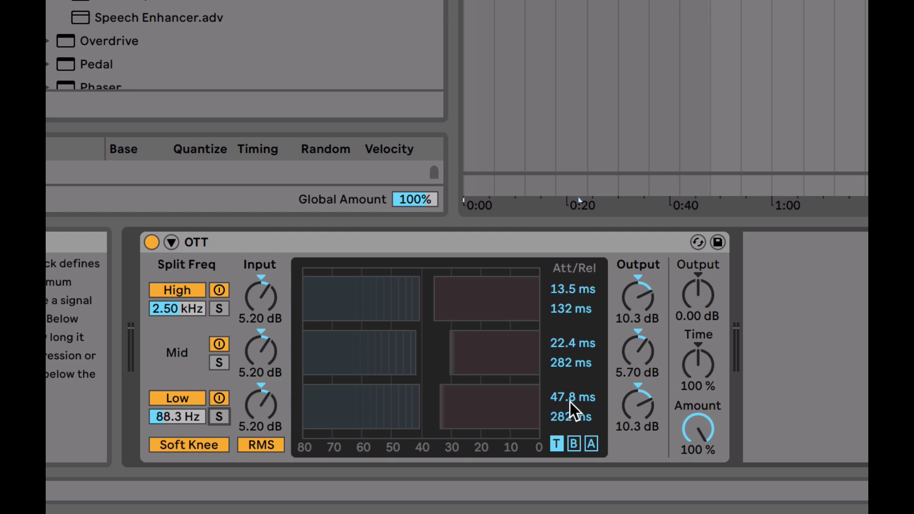
Compare OTT's above and below views, ending on below: -40.8/-41.8/-40.8 dB at 1:4.17
{"action": "left_click", "coordinate": [576, 443]}
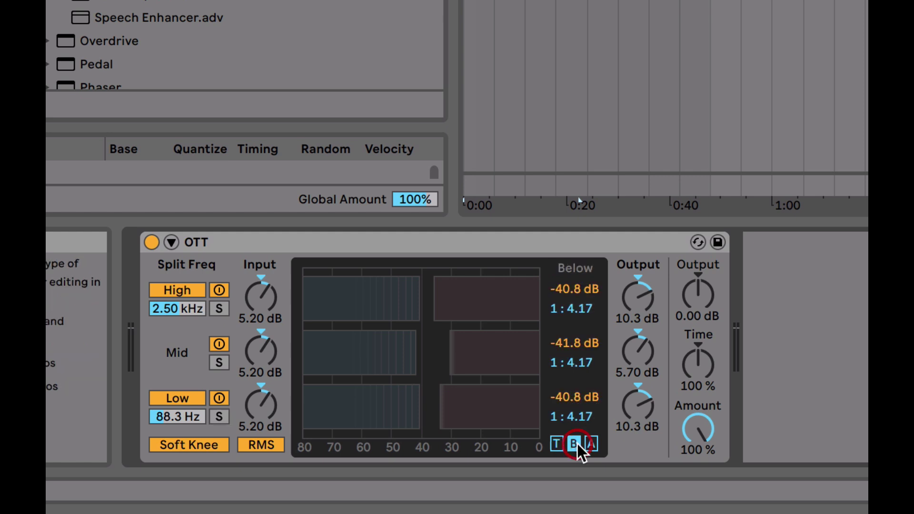
{"action": "left_click", "coordinate": [590, 443]}
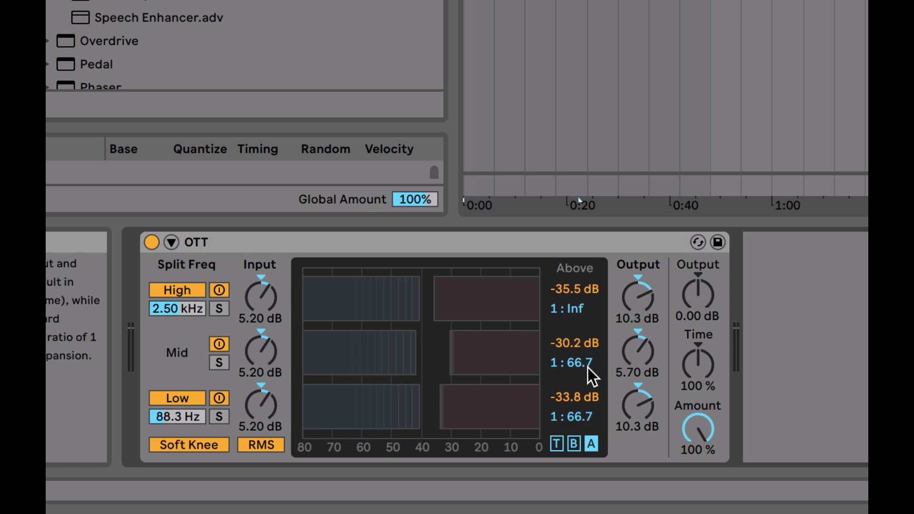
{"action": "left_click", "coordinate": [573, 443]}
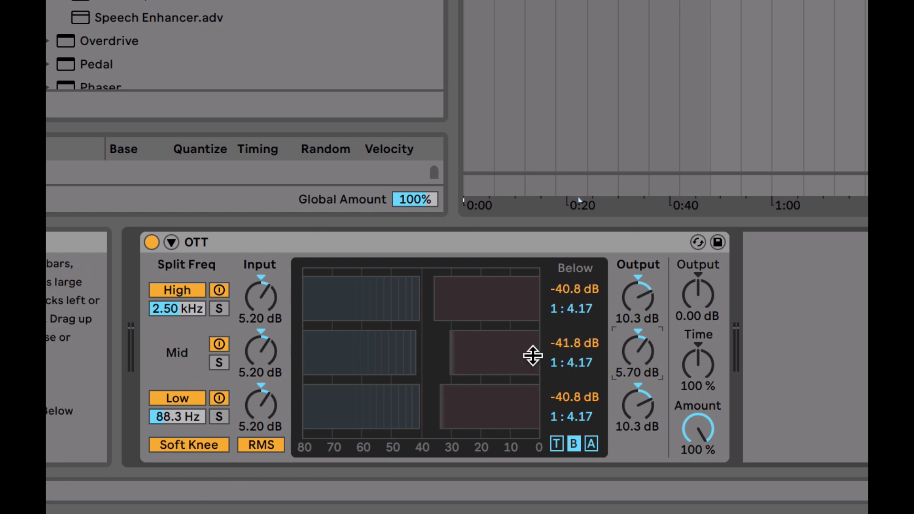
{"action": "key", "text": "space"}
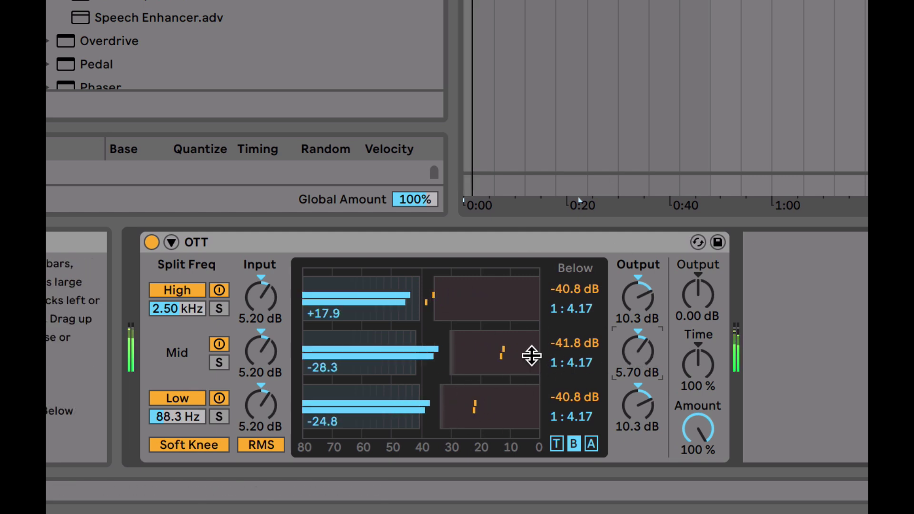
{"action": "key", "text": "space"}
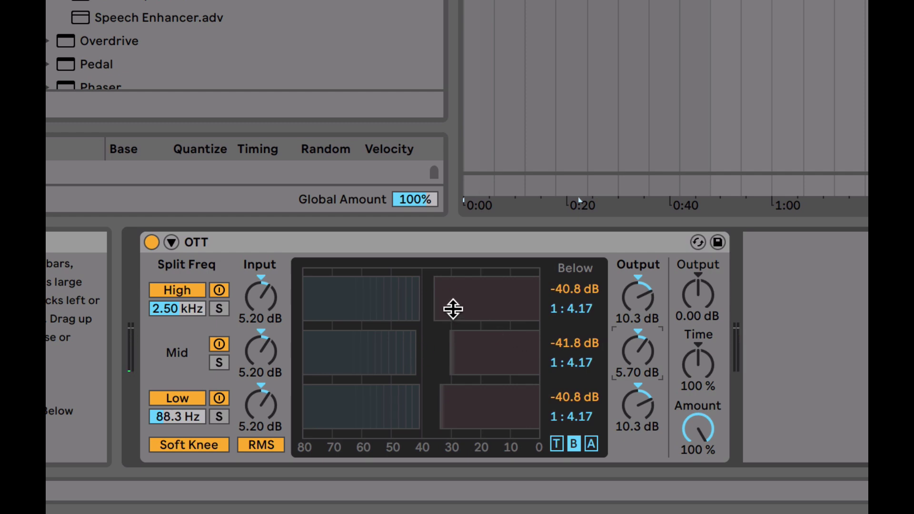
{"action": "key", "text": "space"}
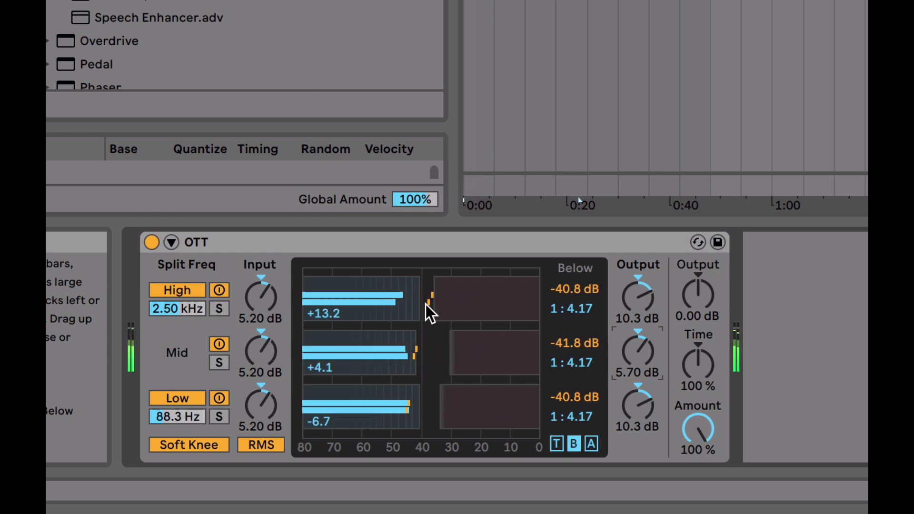
{"action": "key", "text": "space"}
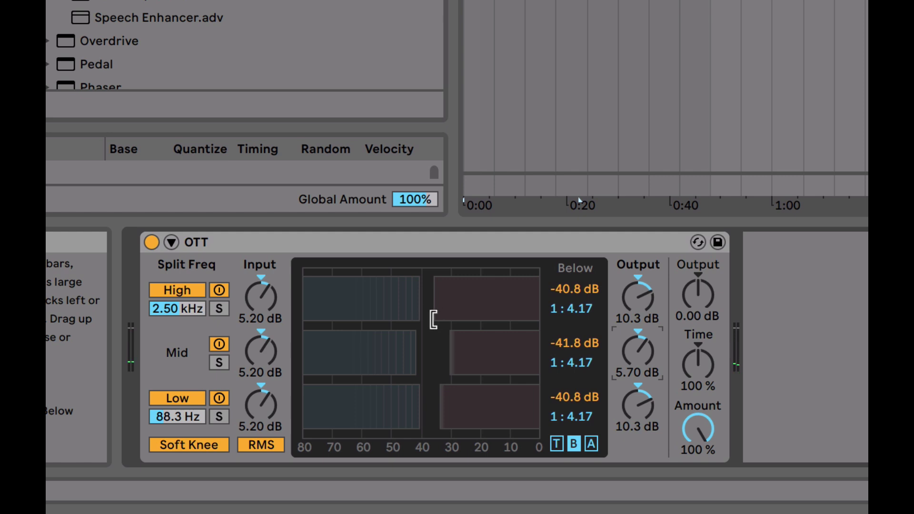
{"action": "key", "text": "space"}
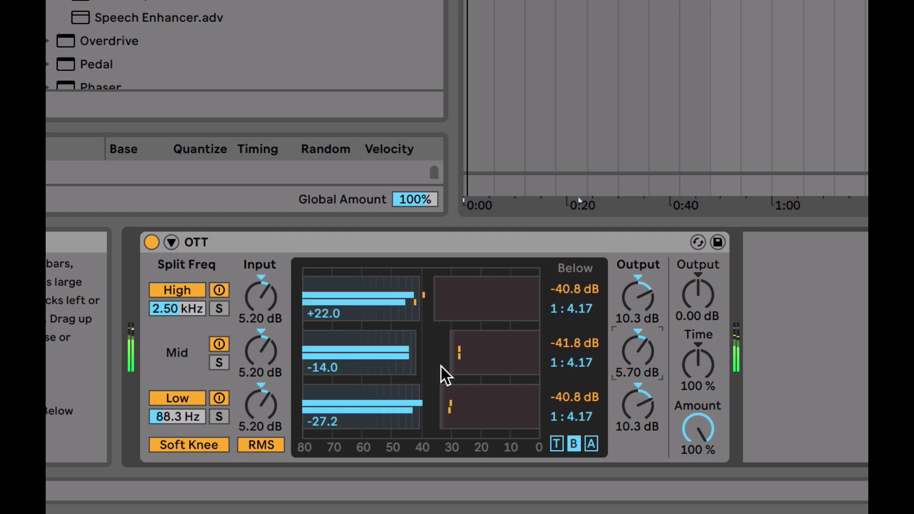
{"action": "key", "text": "space"}
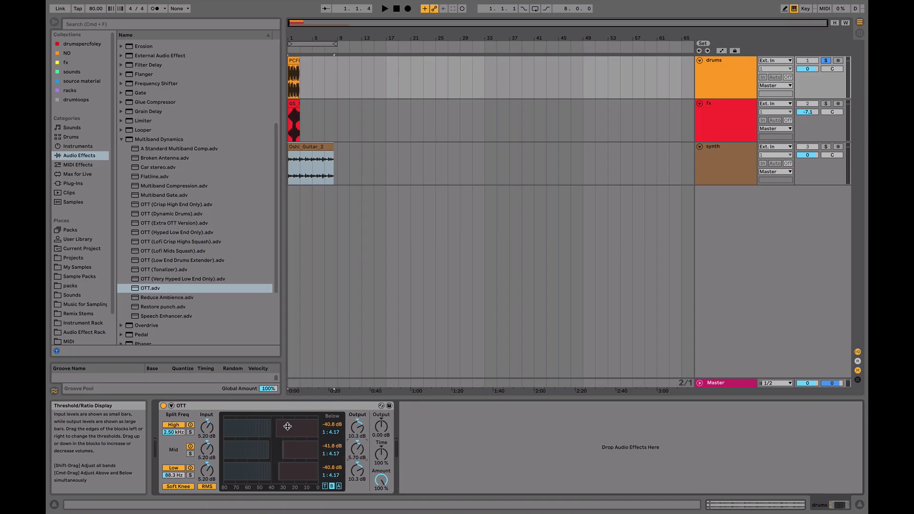
Load Xfer OTT on the drums and raise its H and L band gains during playback
{"action": "double_click", "coordinate": [157, 239]}
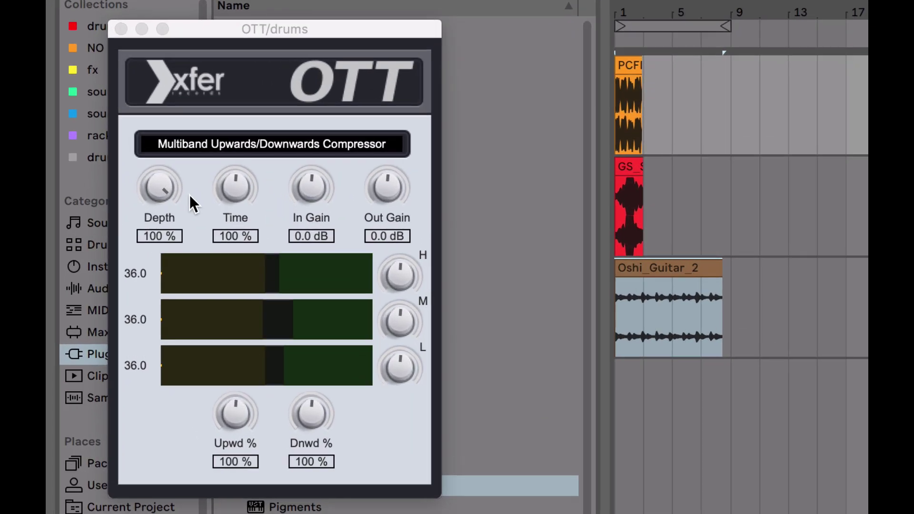
{"action": "key", "text": "space"}
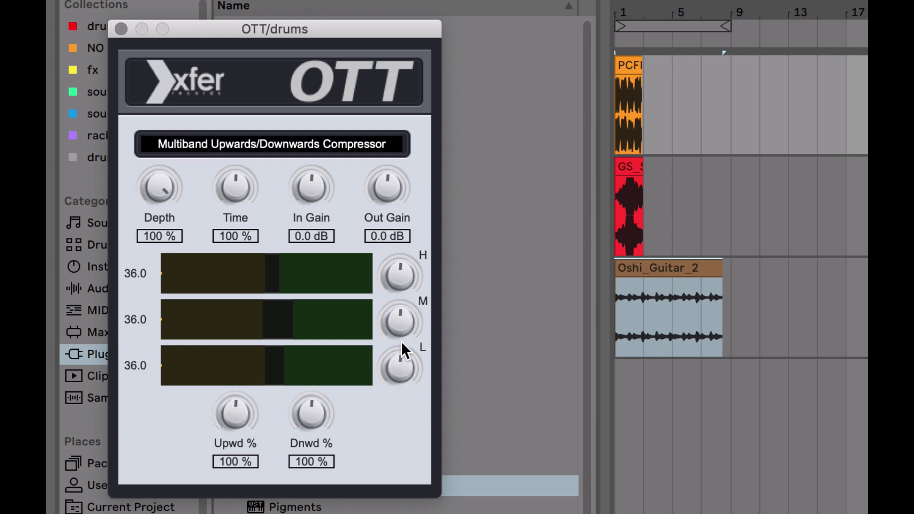
{"action": "key", "text": "space"}
{"action": "left_click_drag", "start_coordinate": [392, 280], "coordinate": [396, 239]}
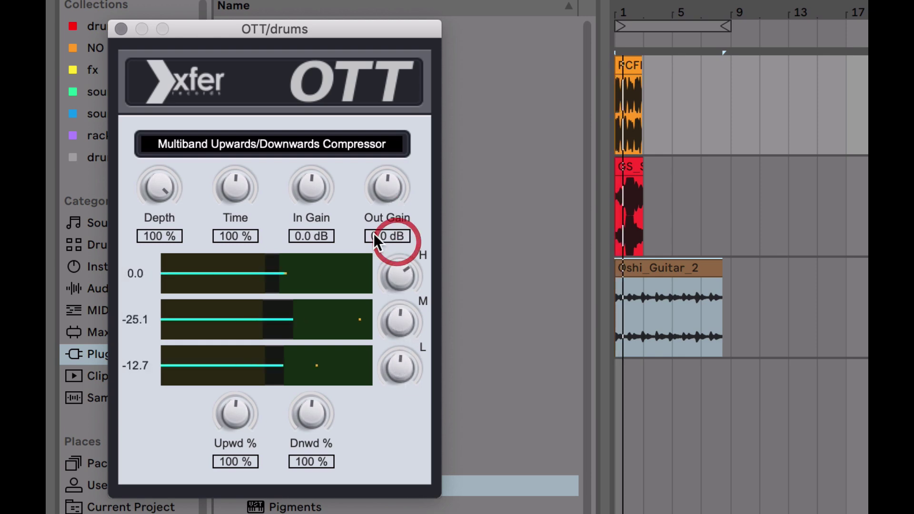
{"action": "mouse_move", "coordinate": [398, 343]}
{"action": "left_mouse_down"}
{"action": "mouse_move", "coordinate": [399, 178]}
{"action": "mouse_move", "coordinate": [410, 352]}
{"action": "left_mouse_up"}
{"action": "key", "text": "space"}
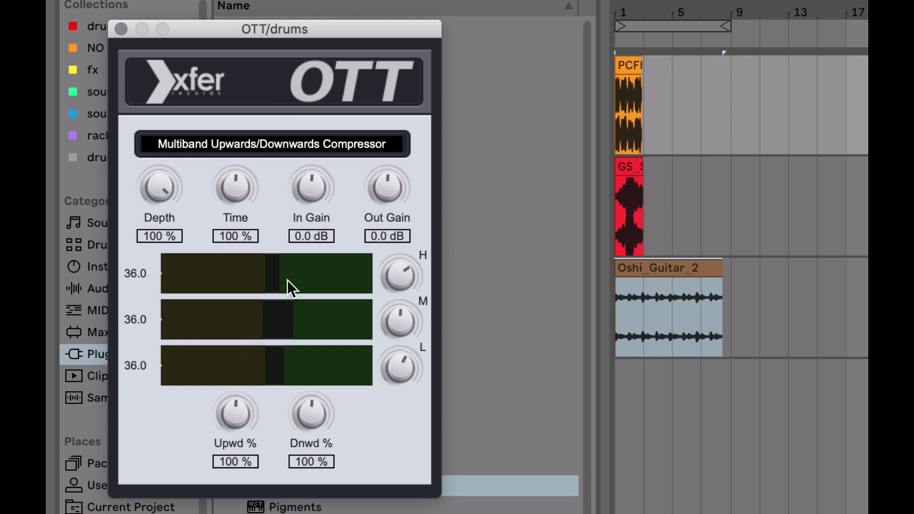
Set Xfer OTT's upward and downward amounts to 200% and its Depth to 16%
{"action": "left_click_drag", "start_coordinate": [236, 429], "coordinate": [223, 265]}
{"action": "key", "text": "space"}
{"action": "left_click", "coordinate": [312, 404]}
{"action": "left_click_drag", "start_coordinate": [312, 404], "coordinate": [312, 26]}
{"action": "key", "text": "space"}
{"action": "left_click_drag", "start_coordinate": [161, 187], "coordinate": [164, 382]}
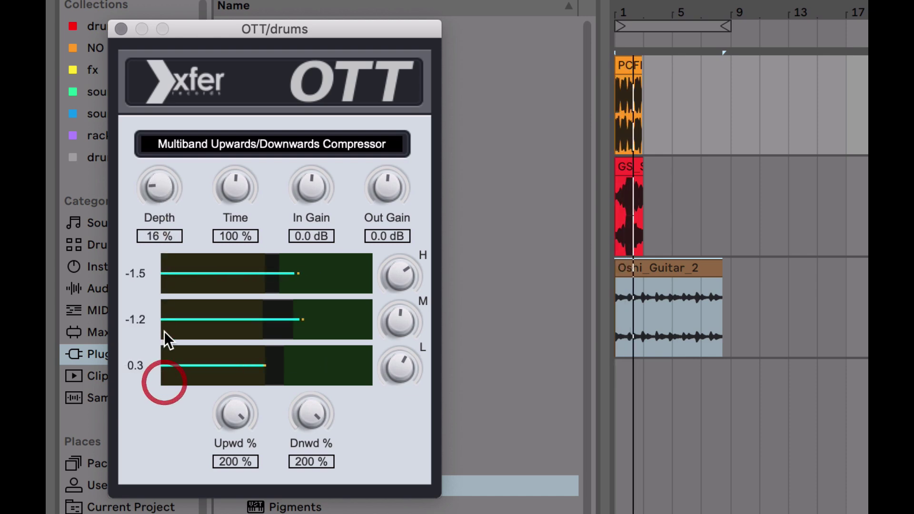
{"action": "key", "text": "space"}
Move the high and mid band thresholds and raise the low and high band gains
{"action": "left_click_drag", "start_coordinate": [240, 274], "coordinate": [275, 283]}
{"action": "key", "text": "space"}
{"action": "key", "text": "space"}
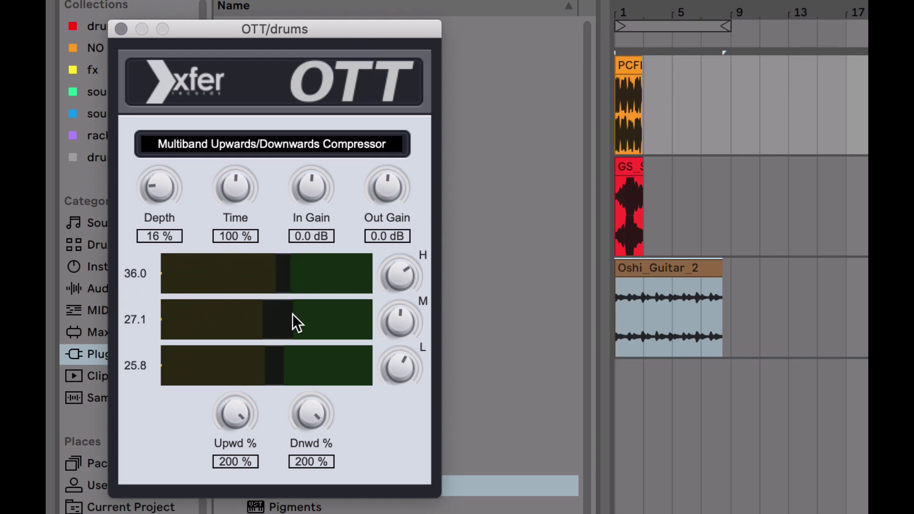
{"action": "left_click_drag", "start_coordinate": [295, 316], "coordinate": [288, 316]}
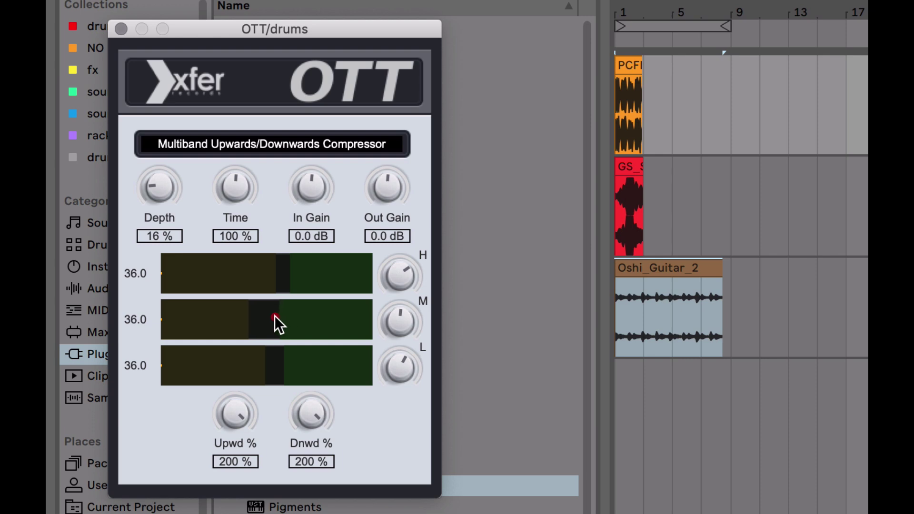
{"action": "left_click", "coordinate": [222, 329]}
{"action": "left_click", "coordinate": [329, 195]}
{"action": "key", "text": "space"}
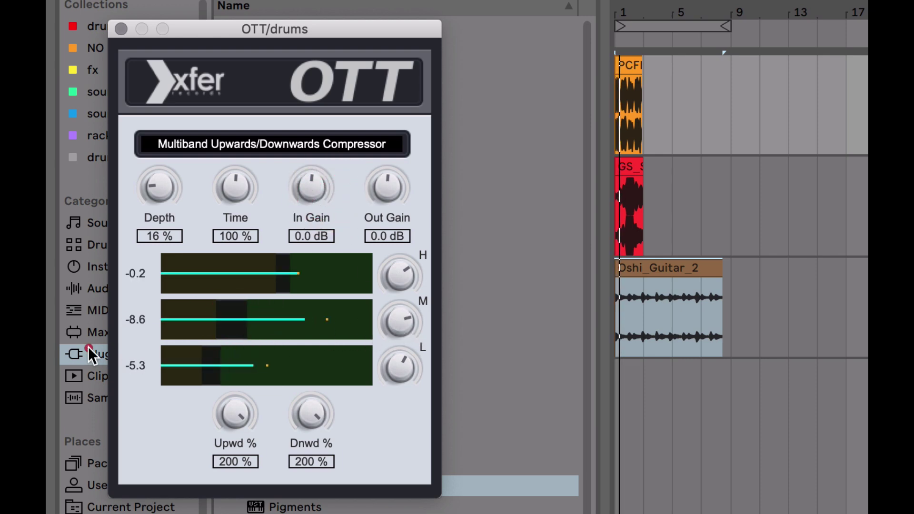
{"action": "left_click", "coordinate": [84, 346]}
{"action": "left_click_drag", "start_coordinate": [419, 369], "coordinate": [419, 348]}
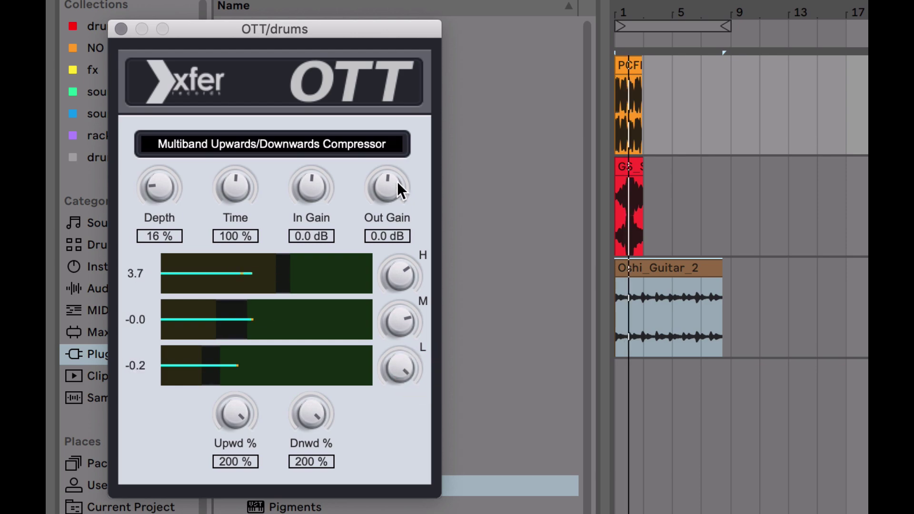
{"action": "left_click_drag", "start_coordinate": [407, 288], "coordinate": [398, 179]}
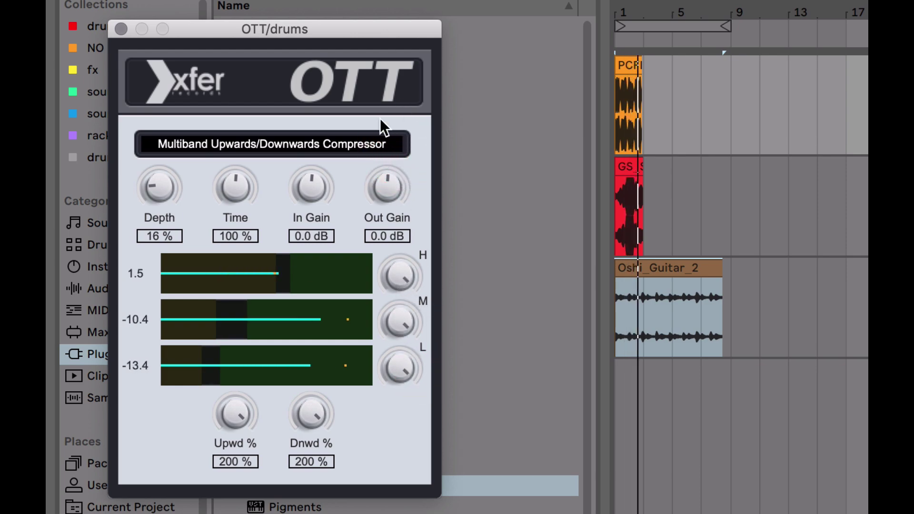
{"action": "key", "text": "space"}
Close the Xfer OTT window, re-enable the built-in OTT and bypass Xfer OTT
{"action": "left_click", "coordinate": [122, 30]}
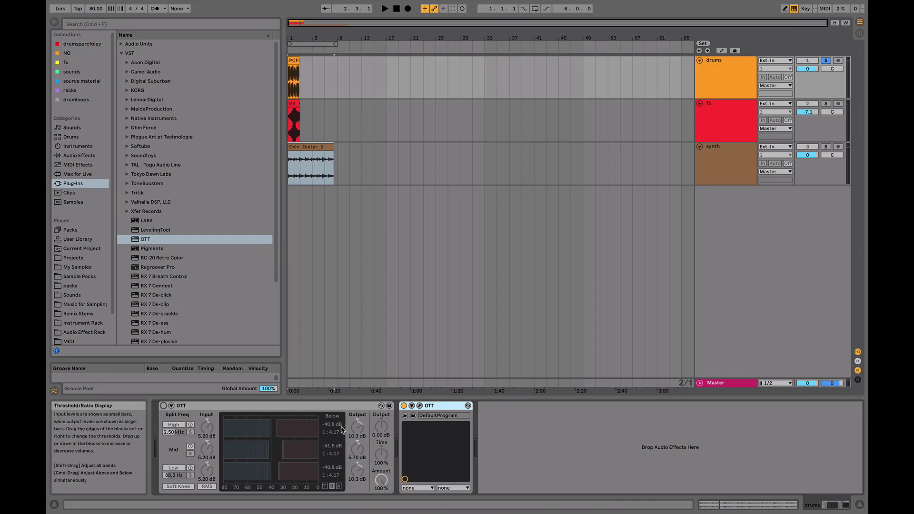
{"action": "left_click", "coordinate": [163, 406]}
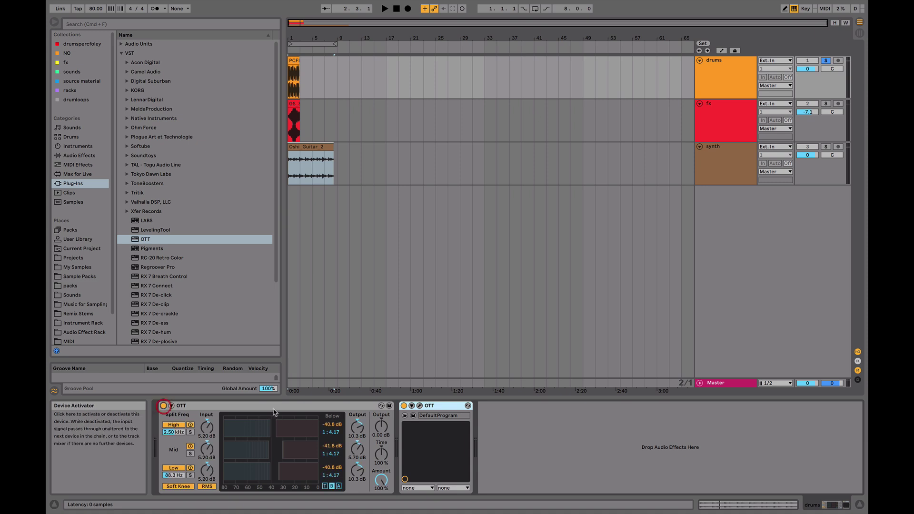
{"action": "left_click", "coordinate": [403, 405]}
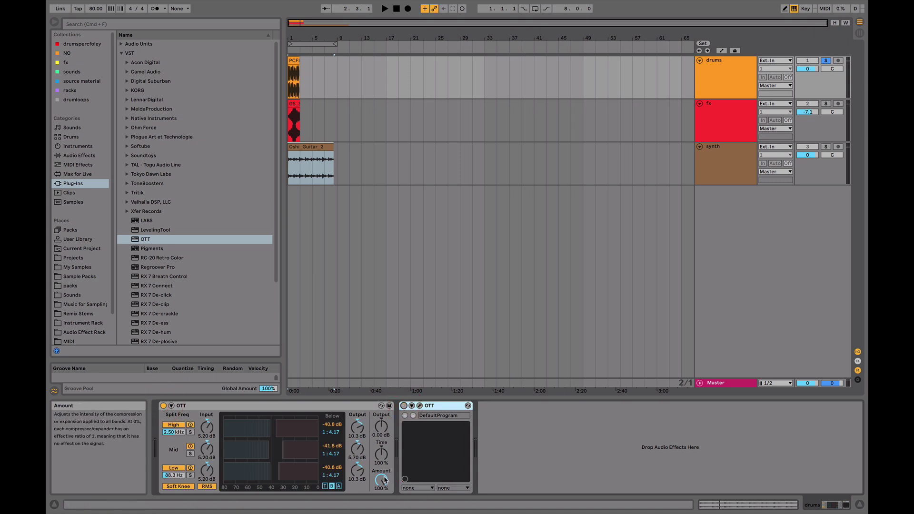
Lower the built-in OTT Amount to 27%, then set it to 32% while the loop plays
{"action": "left_click_drag", "start_coordinate": [383, 480], "coordinate": [383, 484]}
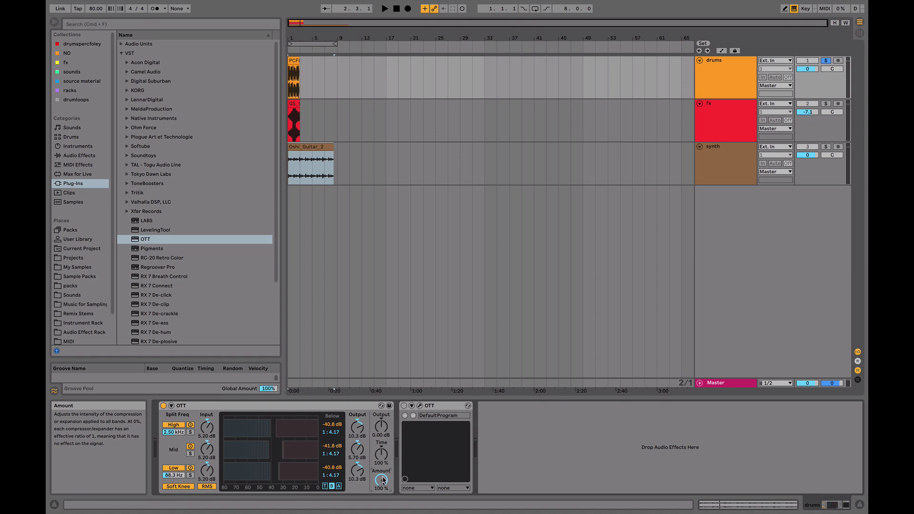
{"action": "key", "text": "space"}
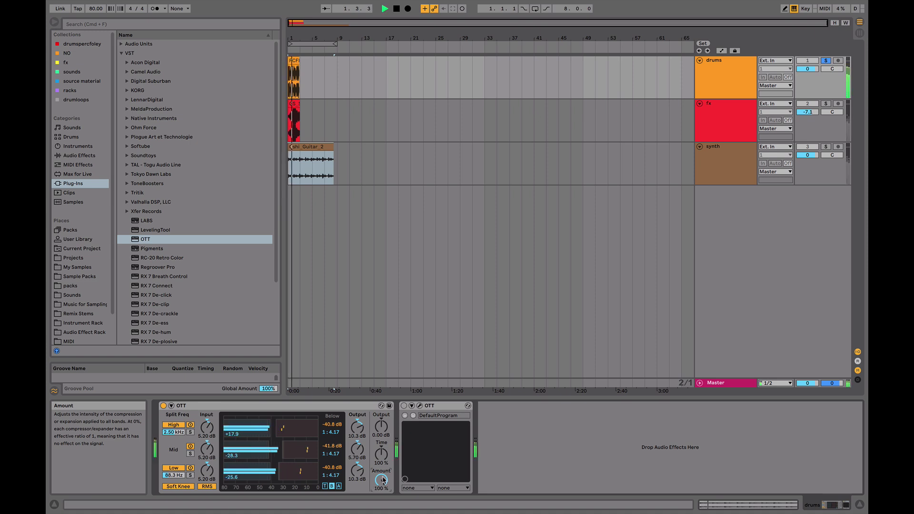
{"action": "left_click_drag", "start_coordinate": [383, 479], "coordinate": [383, 507]}
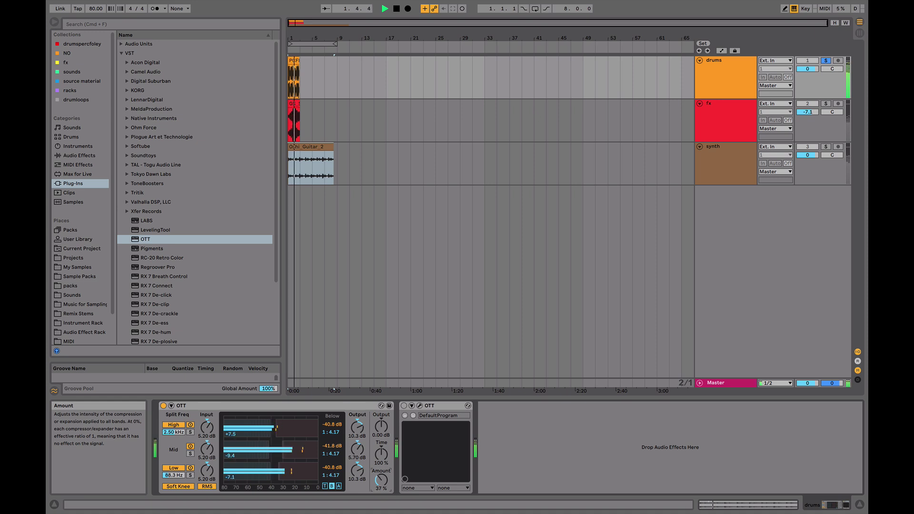
{"action": "key", "text": "space"}
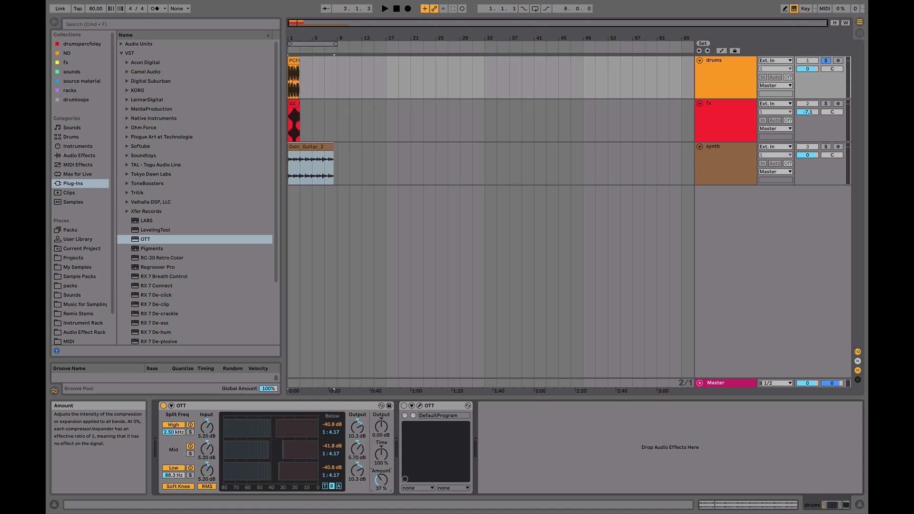
{"action": "key", "text": "space"}
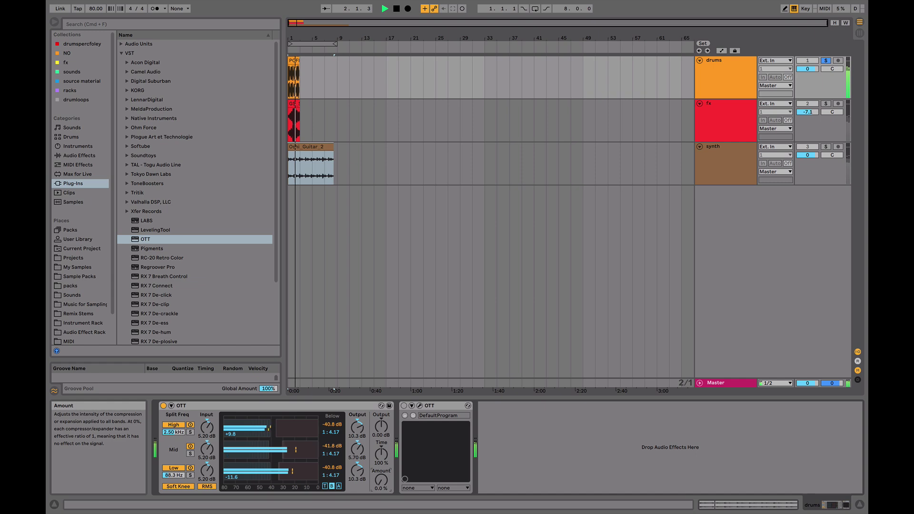
{"action": "left_click_drag", "start_coordinate": [381, 481], "coordinate": [382, 484]}
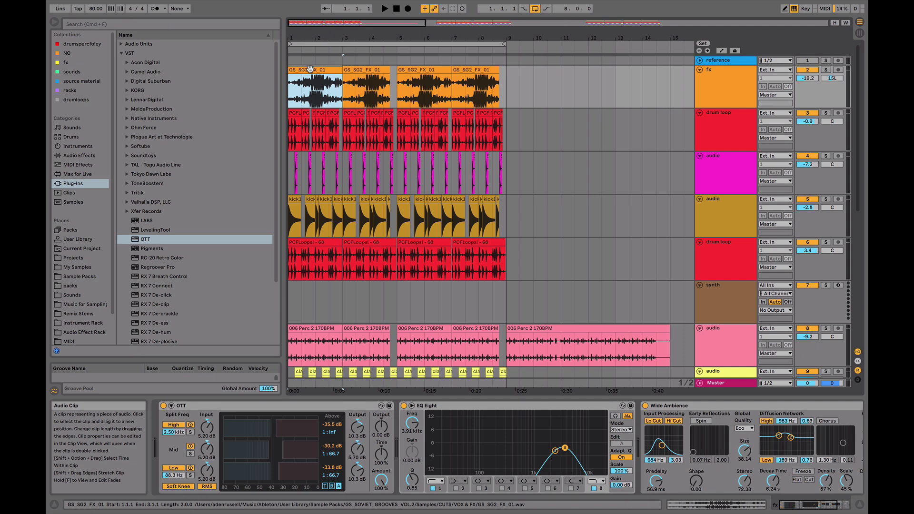
Play the drum loop and inspect the device chains on the fx, drum loop and synth tracks
{"action": "left_click", "coordinate": [305, 166]}
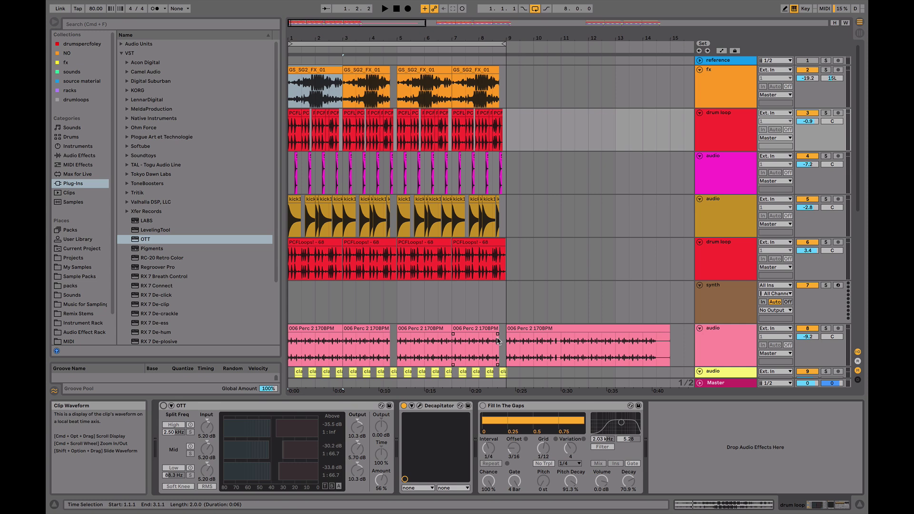
{"action": "key", "text": "space"}
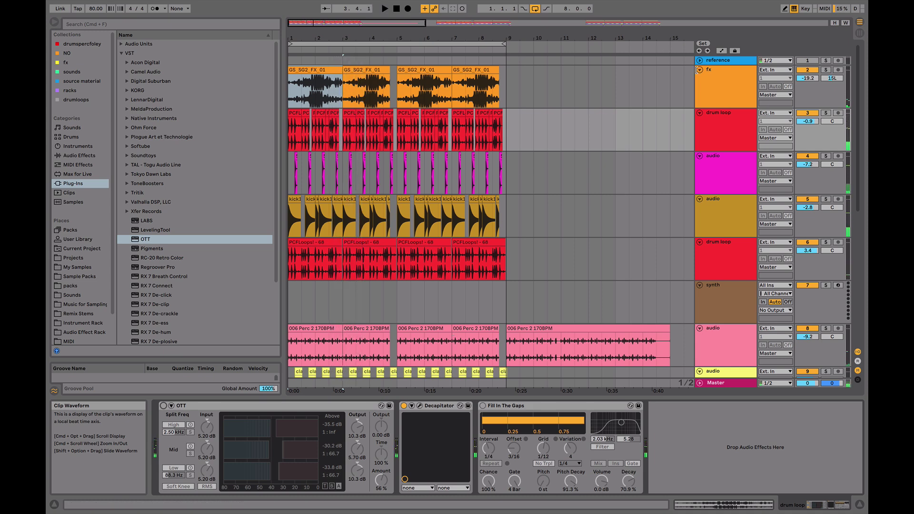
{"action": "left_click", "coordinate": [727, 90]}
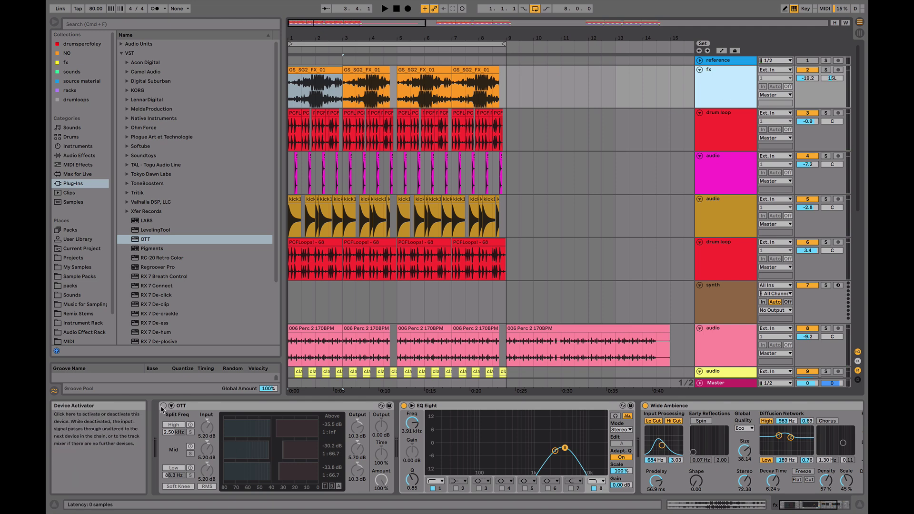
{"action": "left_click", "coordinate": [678, 147]}
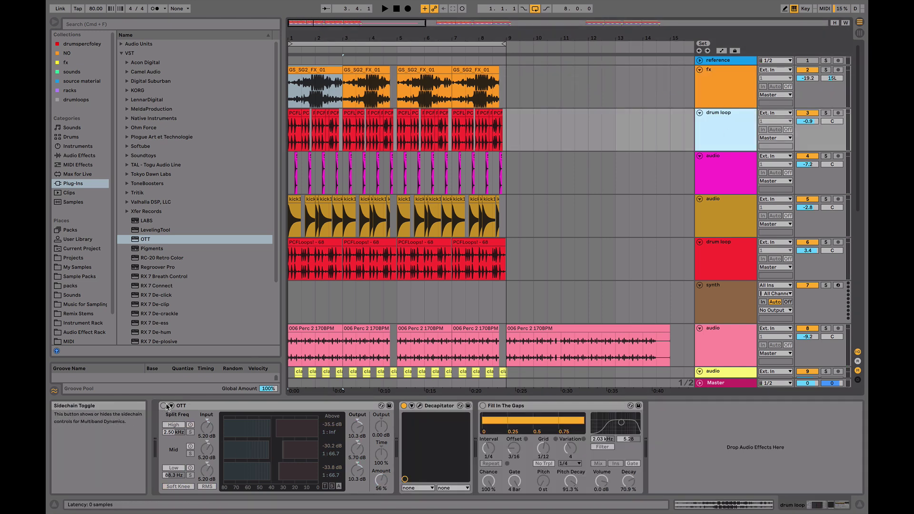
{"action": "left_click", "coordinate": [607, 214]}
{"action": "left_click", "coordinate": [696, 181]}
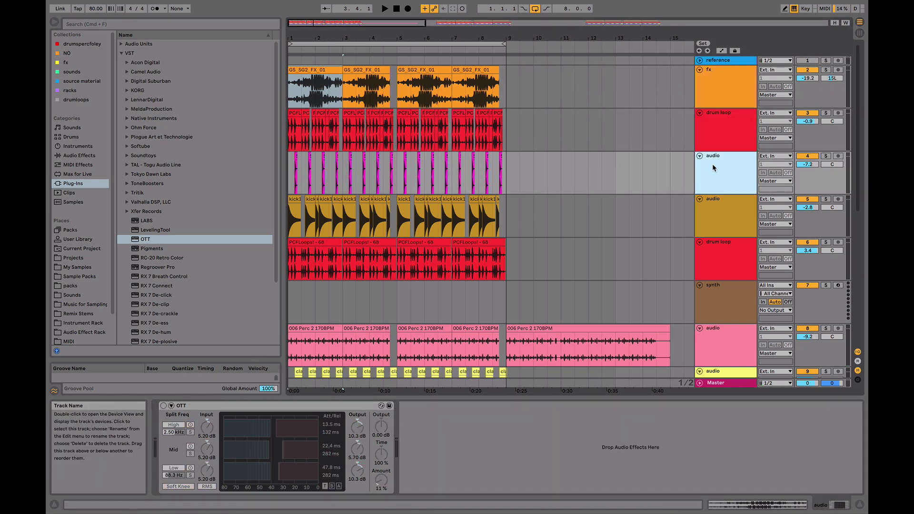
{"action": "left_click", "coordinate": [728, 205]}
{"action": "left_click", "coordinate": [725, 253]}
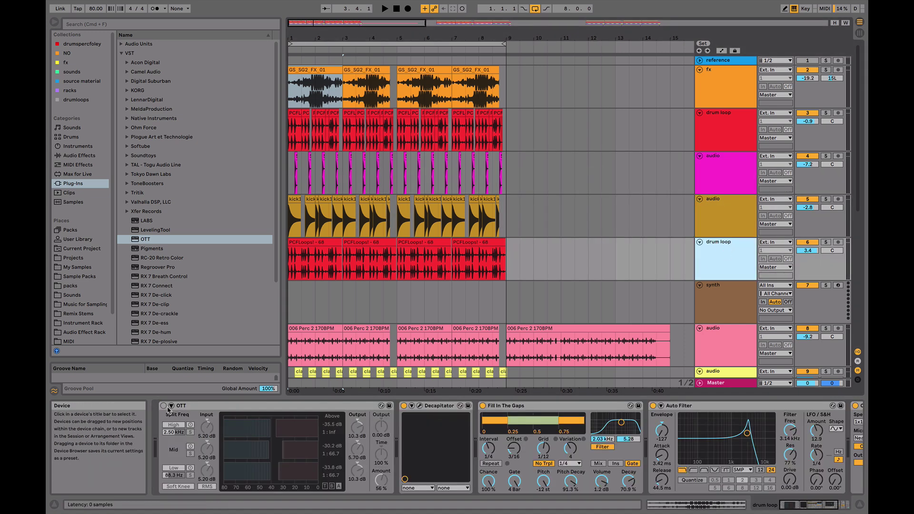
{"action": "scroll", "coordinate": [714, 230], "scroll_direction": "down", "scroll_amount": 2}
{"action": "left_click", "coordinate": [724, 261]}
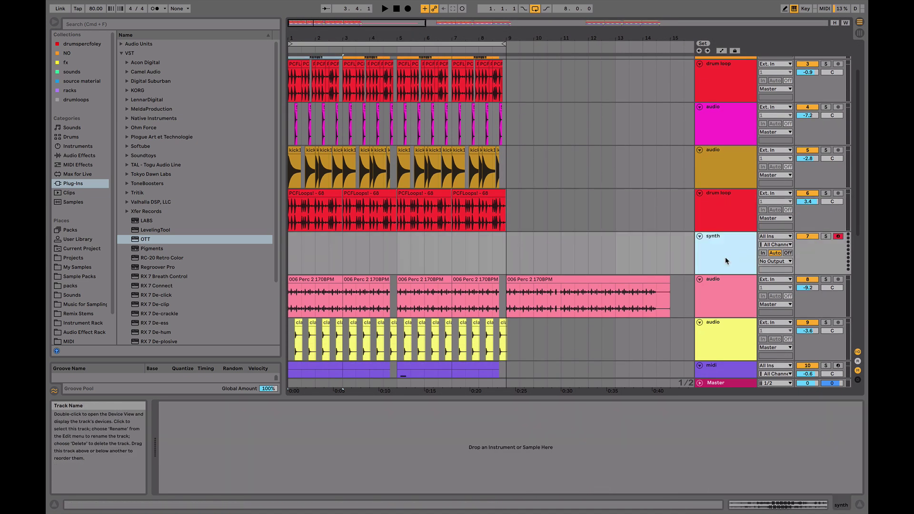
{"action": "key", "text": "Down"}
{"action": "key", "text": "Down"}
{"action": "key", "text": "Down"}
{"action": "key", "text": "Down"}
{"action": "key", "text": "Down"}
{"action": "key", "text": "Down"}
{"action": "key", "text": "Down"}
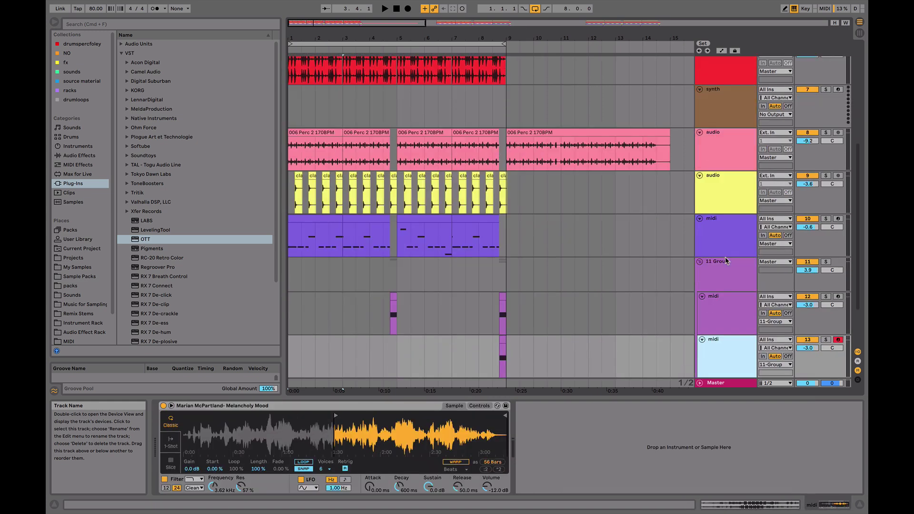
{"action": "scroll", "coordinate": [427, 142], "scroll_direction": "up", "scroll_amount": 10}
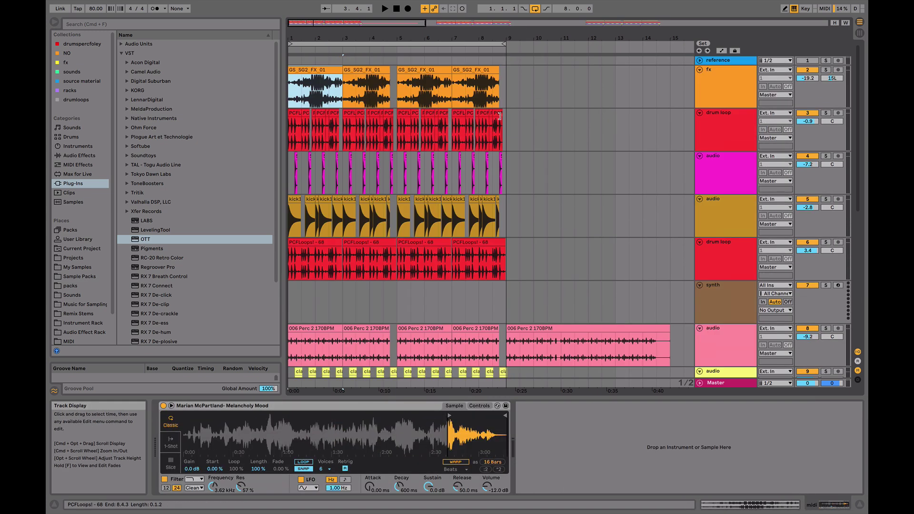
Play the fx track and step down through the drum loop, kick and last audio tracks
{"action": "left_click", "coordinate": [301, 71]}
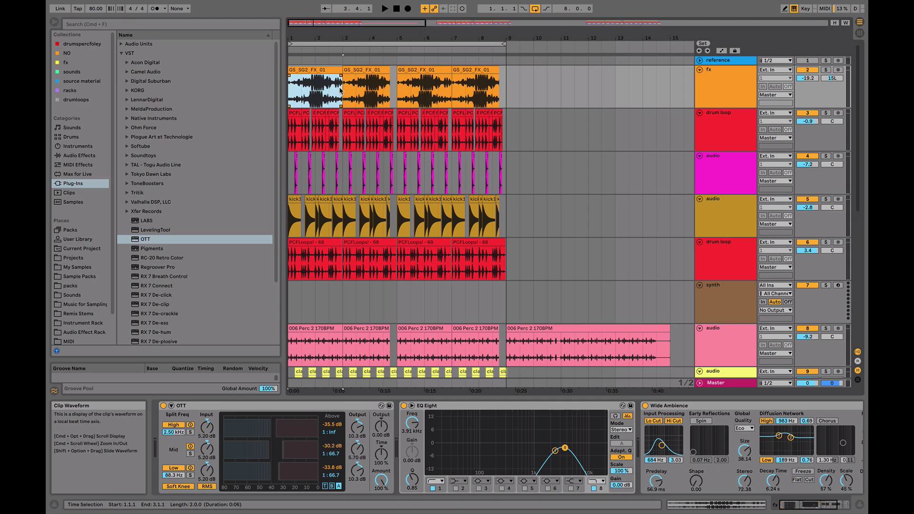
{"action": "key", "text": "space"}
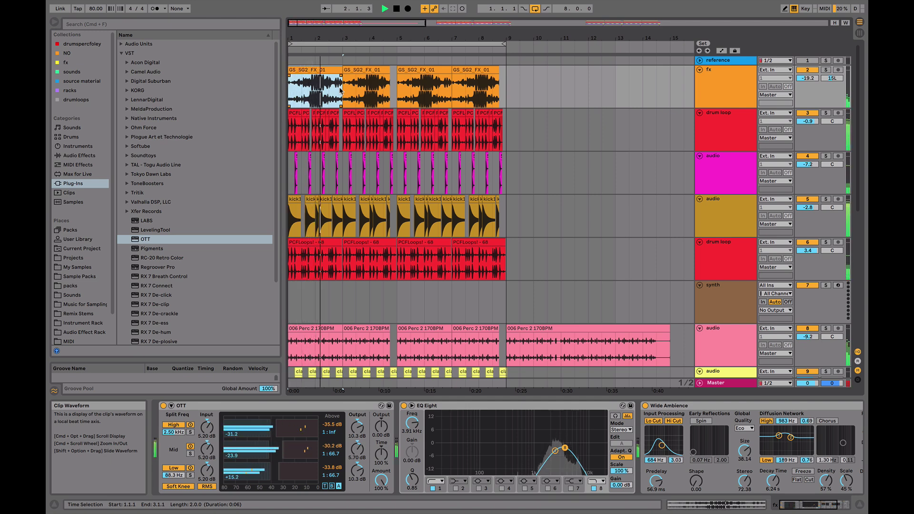
{"action": "left_click", "coordinate": [733, 135]}
{"action": "key", "text": "Down"}
{"action": "key", "text": "Down"}
{"action": "key", "text": "Down"}
{"action": "key", "text": "Down"}
{"action": "key", "text": "Down"}
{"action": "key", "text": "Down"}
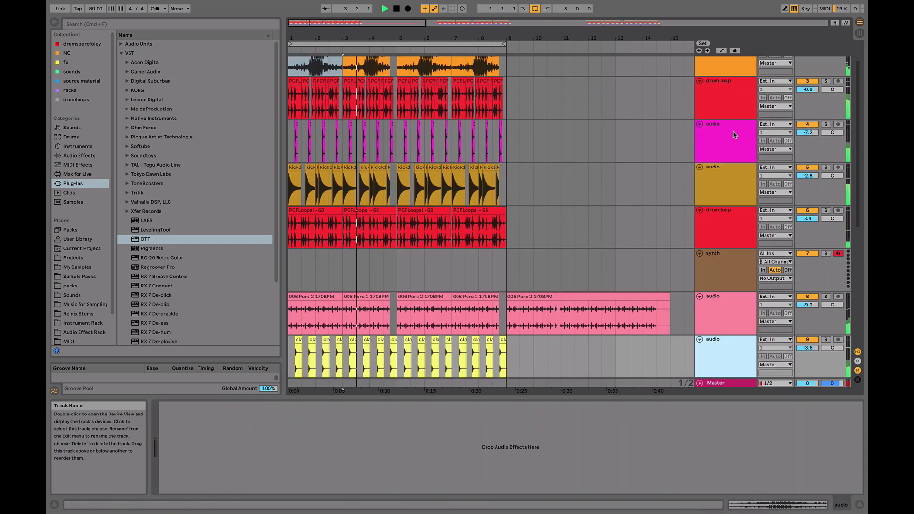
{"action": "key", "text": "Down"}
{"action": "key", "text": "Down"}
{"action": "key", "text": "Down"}
{"action": "key", "text": "Down"}
{"action": "key", "text": "Down"}
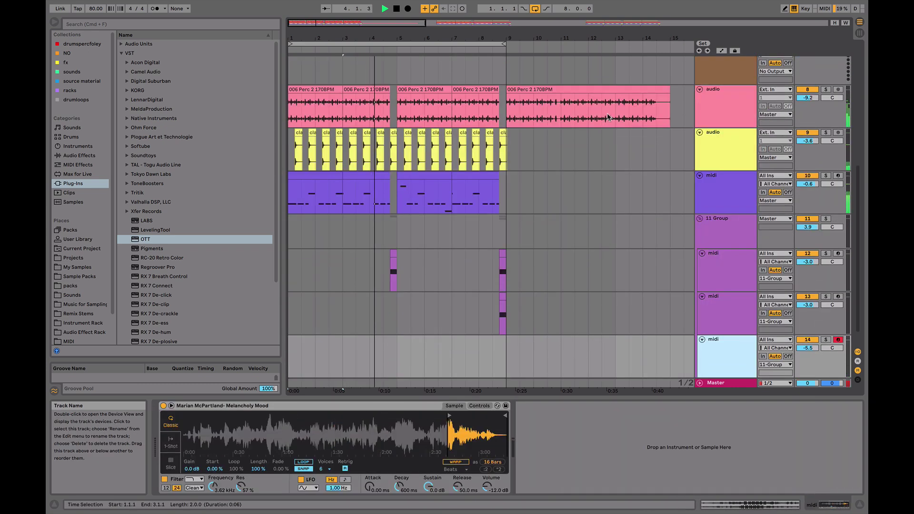
{"action": "scroll", "coordinate": [603, 117], "scroll_direction": "up", "scroll_amount": 10}
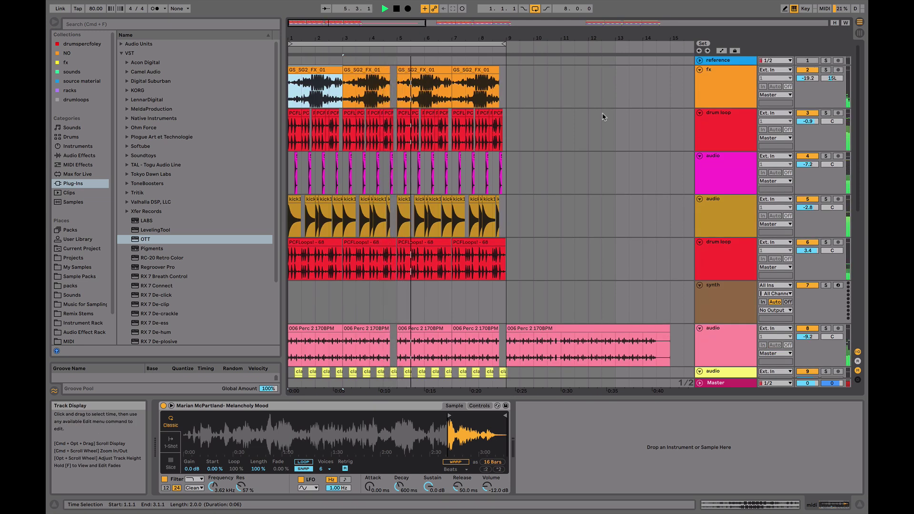
{"action": "key", "text": "space"}
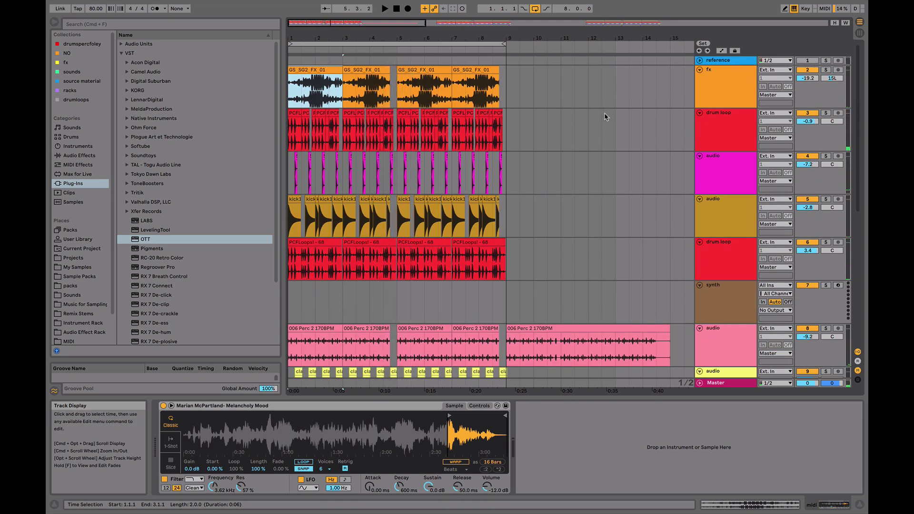
Solo the drum loop and toggle its OTT off and on to compare with the dry loop
{"action": "left_click", "coordinate": [825, 112]}
{"action": "key", "text": "space"}
{"action": "left_click", "coordinate": [725, 130]}
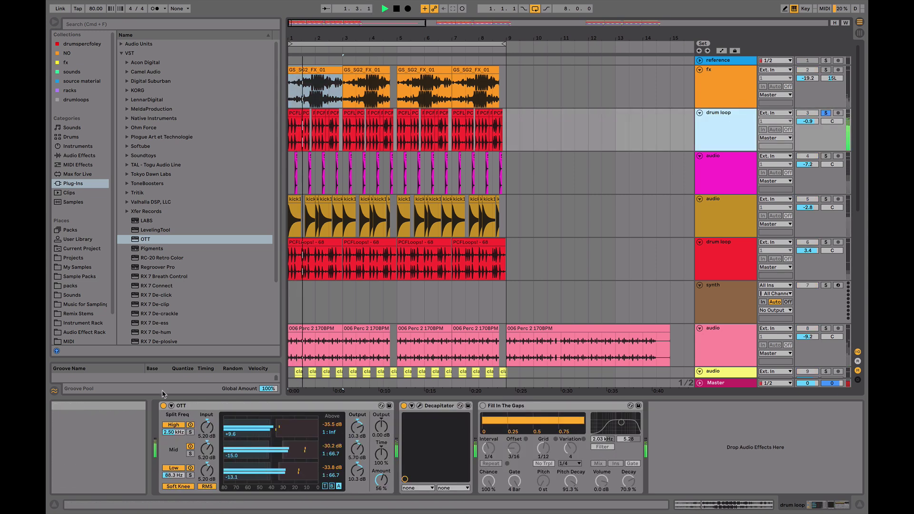
{"action": "left_click", "coordinate": [163, 406]}
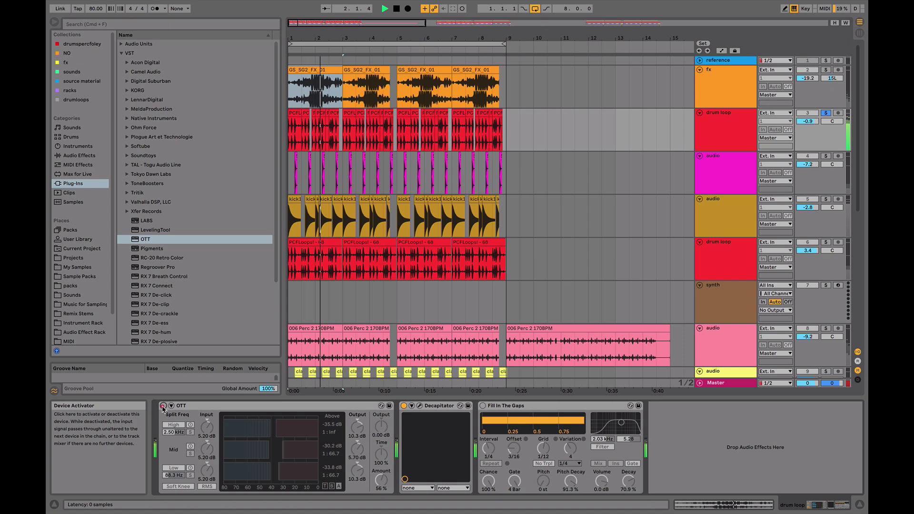
{"action": "left_click", "coordinate": [163, 406]}
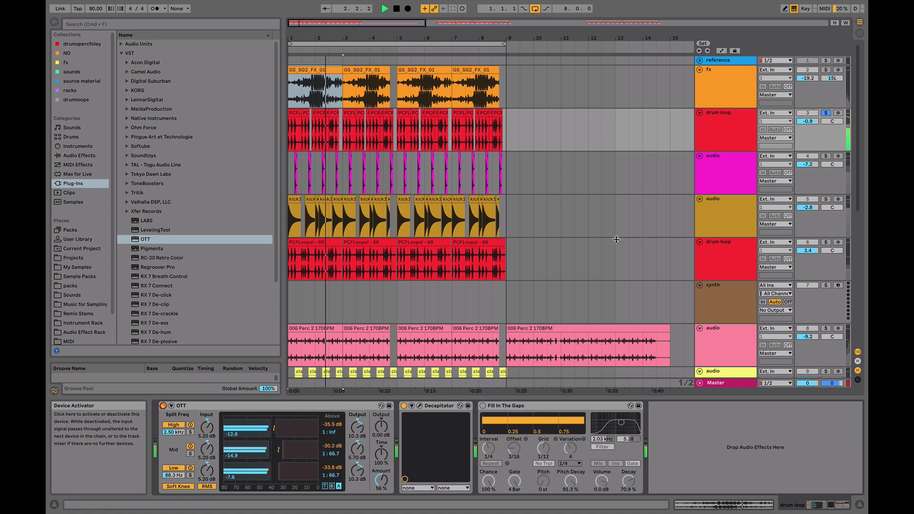
{"action": "key", "text": "space"}
{"action": "left_click", "coordinate": [829, 114]}
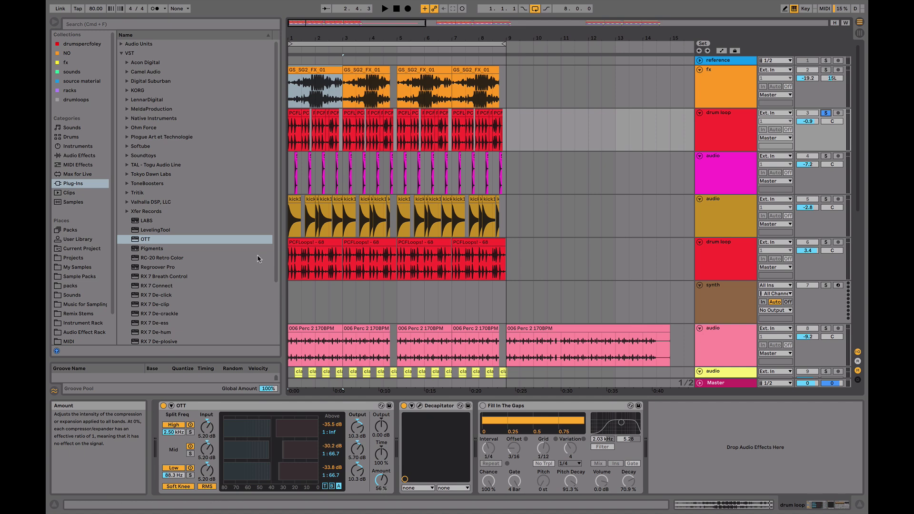
Over bars 1–2, raise OTT's low band input to 24.0 dB and low output to 17.6 dB
{"action": "left_click", "coordinate": [299, 127]}
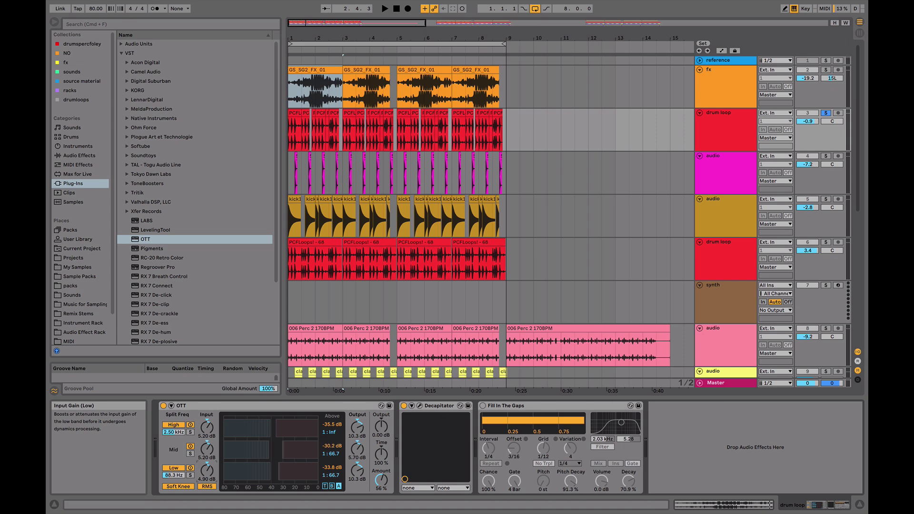
{"action": "left_click_drag", "start_coordinate": [212, 476], "coordinate": [211, 457]}
{"action": "key", "text": "space"}
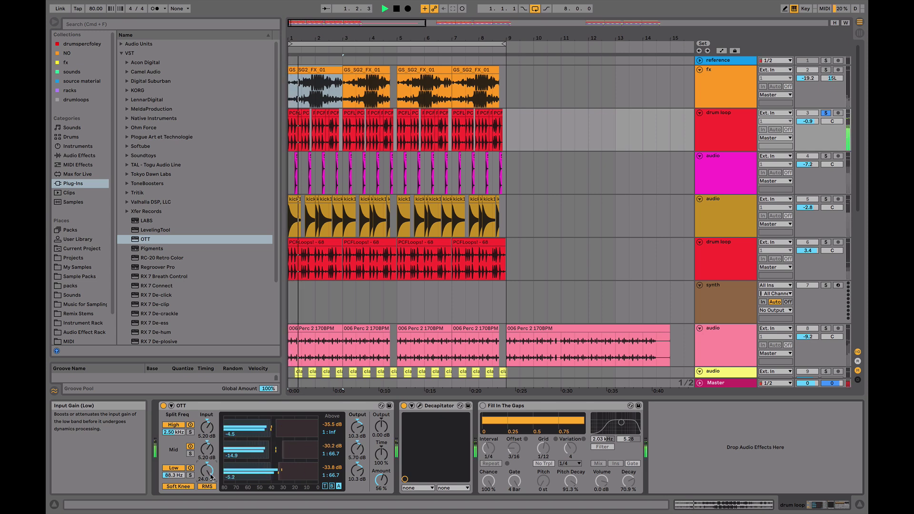
{"action": "left_click_drag", "start_coordinate": [358, 475], "coordinate": [358, 457]}
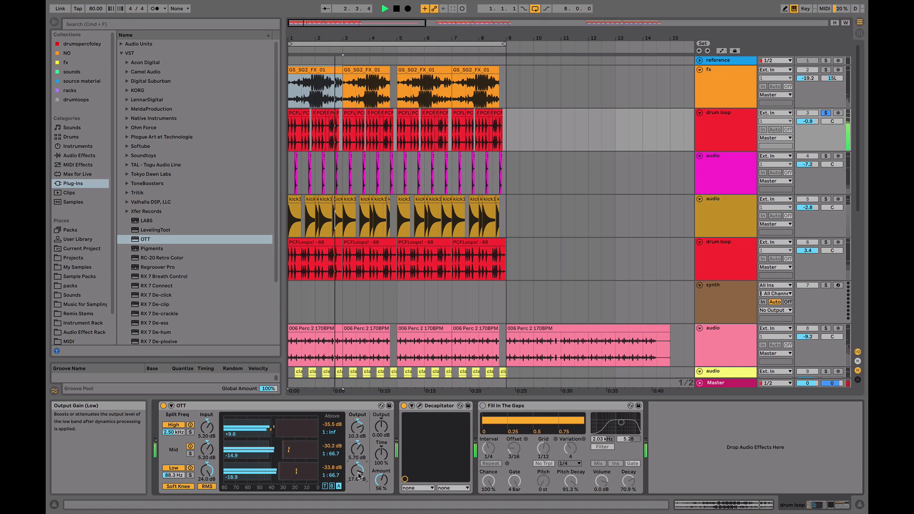
{"action": "key", "text": "space"}
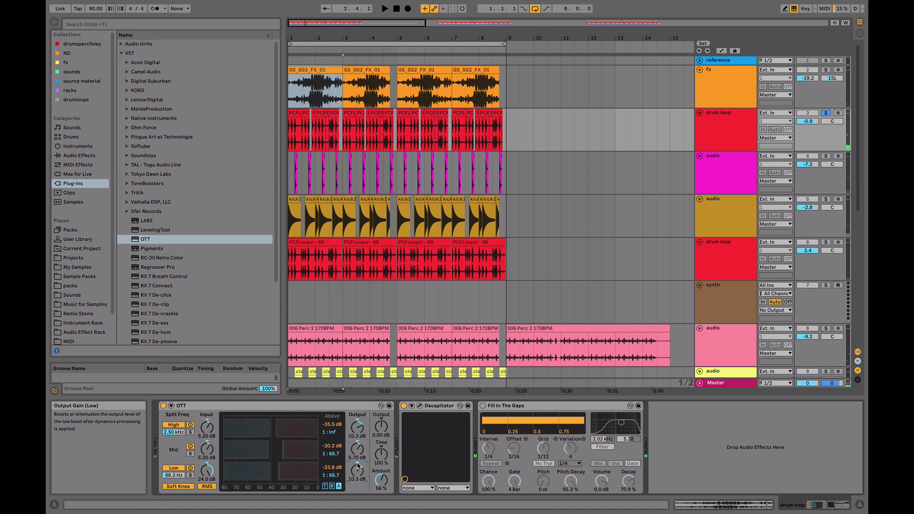
Undo the low input boost and play the first GS_SG2_FX_01 clip
{"action": "key", "text": "super+z"}
{"action": "key", "text": "super+z"}
{"action": "left_click", "coordinate": [314, 82]}
{"action": "left_click", "coordinate": [312, 69]}
{"action": "key", "text": "space"}
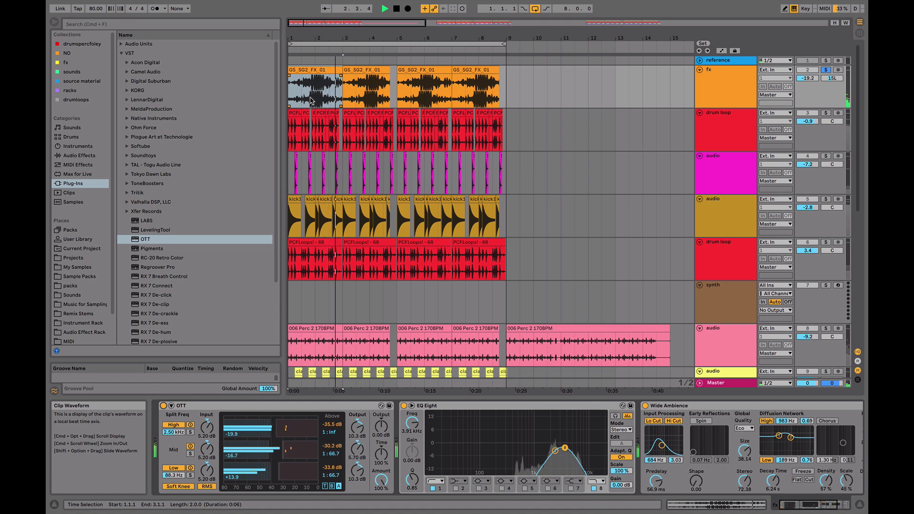
{"action": "key", "text": "space"}
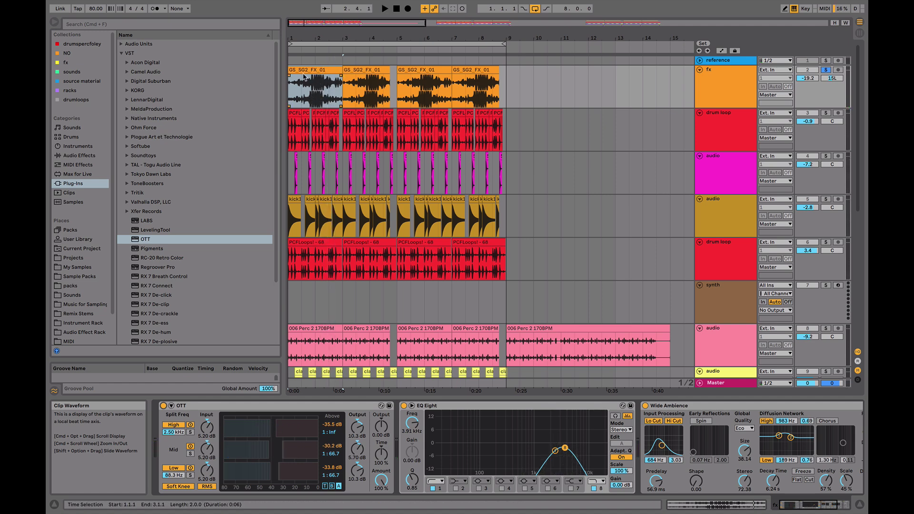
Zoom in around bar 1 and select the fx clip's first two bars
{"action": "left_click_drag", "start_coordinate": [328, 39], "coordinate": [328, 59]}
{"action": "left_click", "coordinate": [335, 88]}
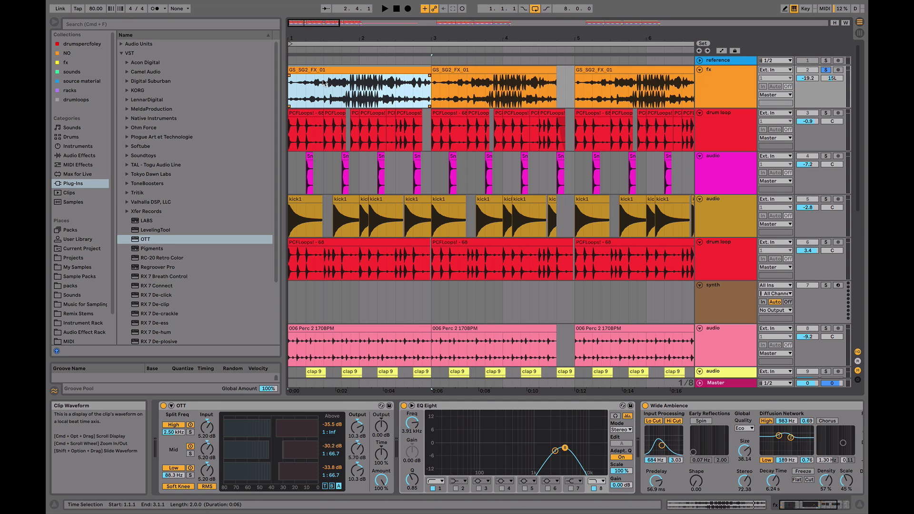
{"action": "mouse_move", "coordinate": [355, 390]}
{"action": "left_mouse_down"}
{"action": "mouse_move", "coordinate": [352, 443]}
{"action": "mouse_move", "coordinate": [352, 381]}
{"action": "left_mouse_up"}
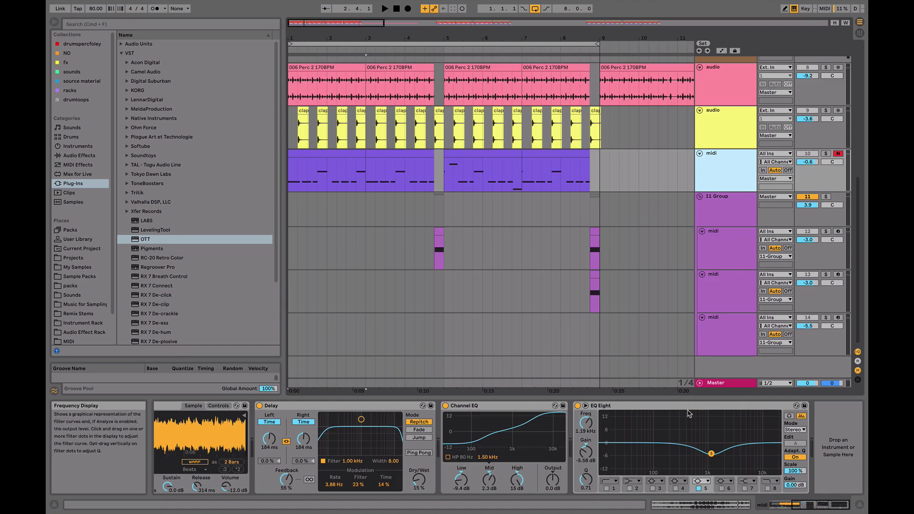
Select the first MIDI clip, show the Arp 4 R sampler's controls and solo its track
{"action": "left_click", "coordinate": [297, 154]}
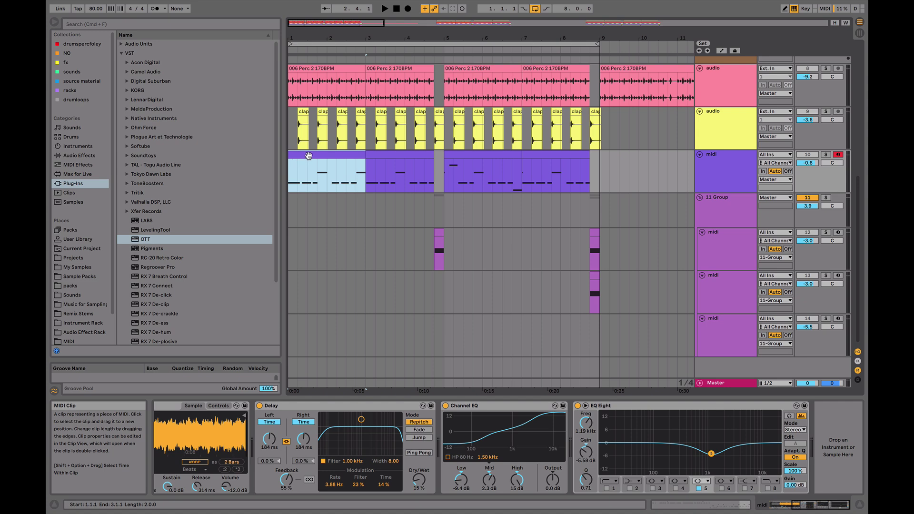
{"action": "scroll", "coordinate": [319, 143], "scroll_direction": "up", "scroll_amount": 5}
{"action": "scroll", "coordinate": [329, 136], "scroll_direction": "down", "scroll_amount": 5}
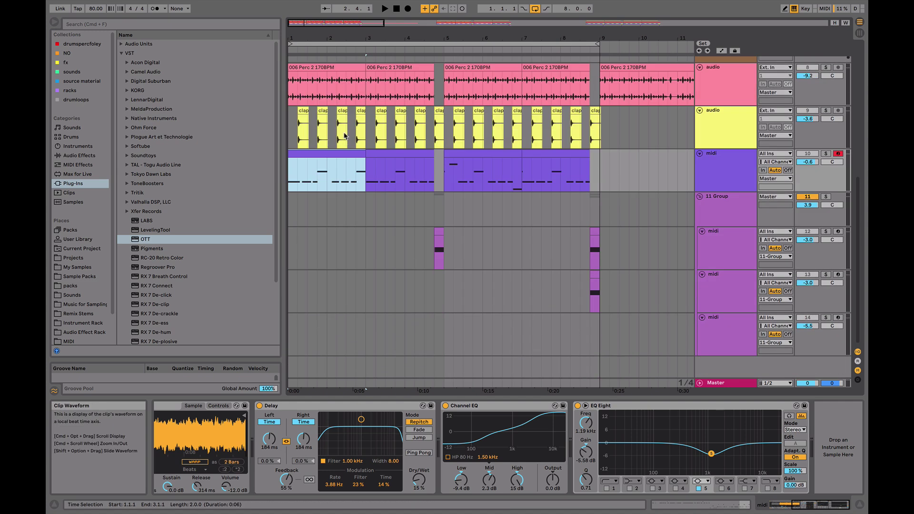
{"action": "left_click", "coordinate": [309, 449]}
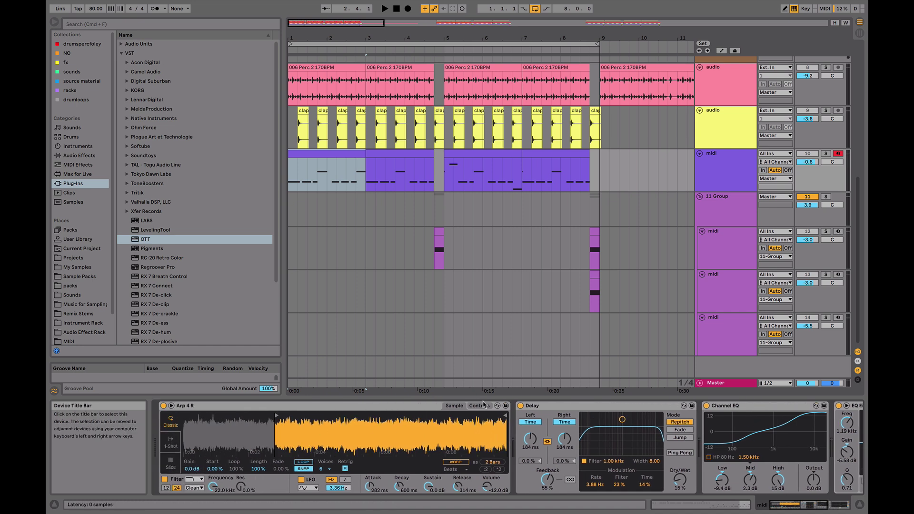
{"action": "key", "text": "space"}
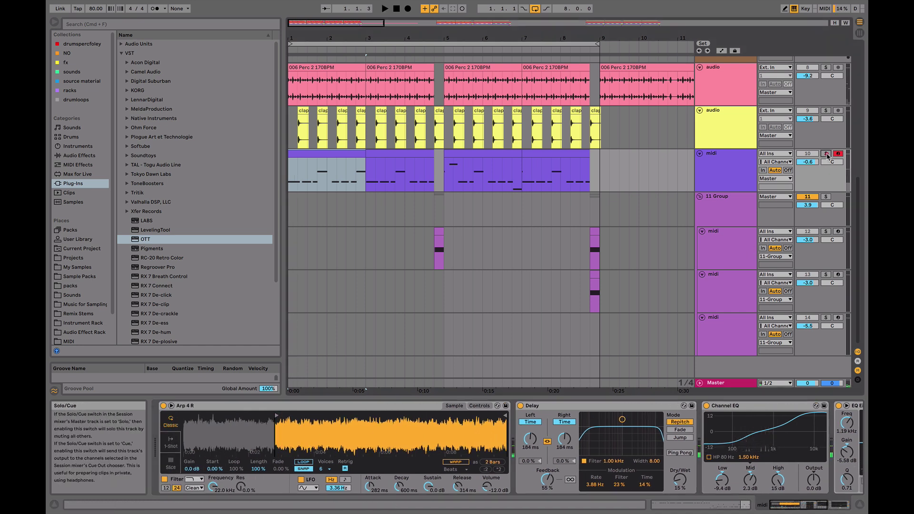
{"action": "left_click", "coordinate": [826, 153]}
{"action": "left_click", "coordinate": [479, 405]}
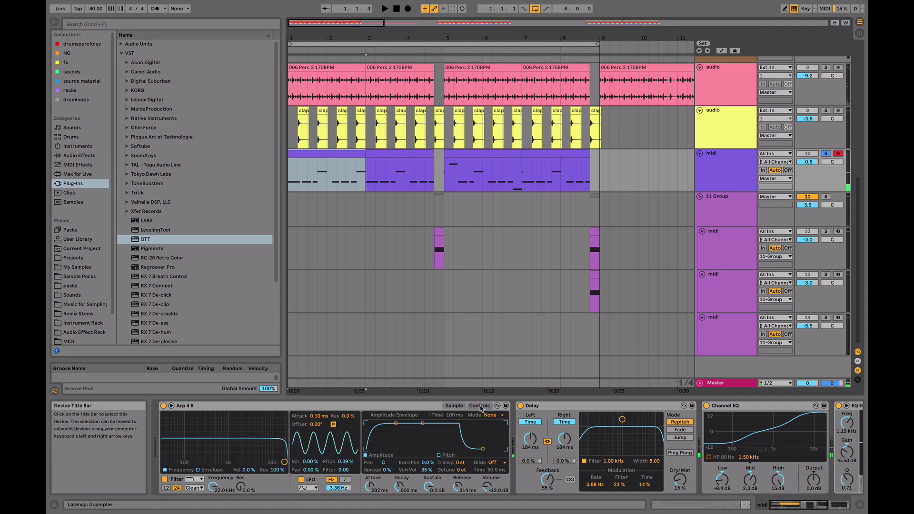
Set the filter to about 1.37 kHz with resonance, LFO-to-filter 24 and envelope Amount 27
{"action": "left_click_drag", "start_coordinate": [247, 449], "coordinate": [251, 444]}
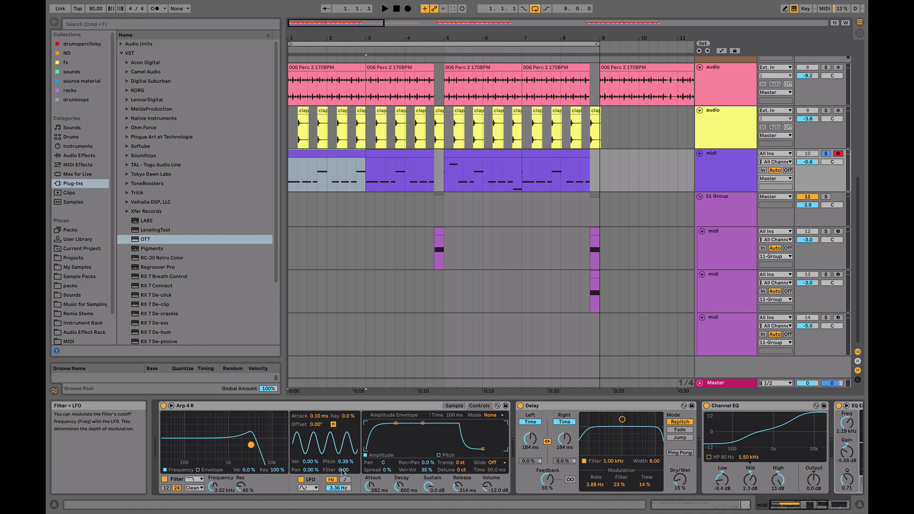
{"action": "left_click_drag", "start_coordinate": [343, 470], "coordinate": [343, 462]}
{"action": "key", "text": "space"}
{"action": "left_click_drag", "start_coordinate": [251, 445], "coordinate": [233, 441]}
{"action": "left_click", "coordinate": [197, 470]}
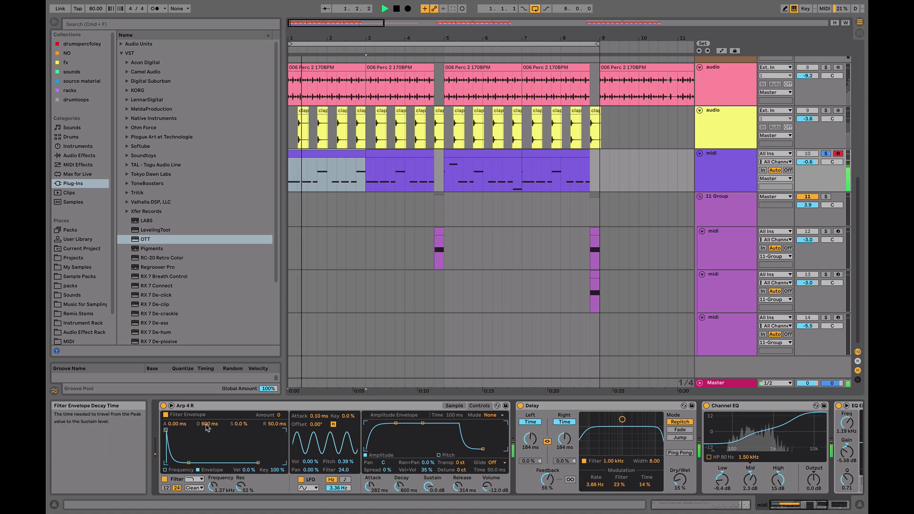
{"action": "left_click_drag", "start_coordinate": [206, 424], "coordinate": [206, 421]}
{"action": "key", "text": "space"}
{"action": "mouse_move", "coordinate": [279, 414]}
{"action": "left_mouse_down"}
{"action": "mouse_move", "coordinate": [279, 400]}
{"action": "mouse_move", "coordinate": [280, 431]}
{"action": "left_mouse_up"}
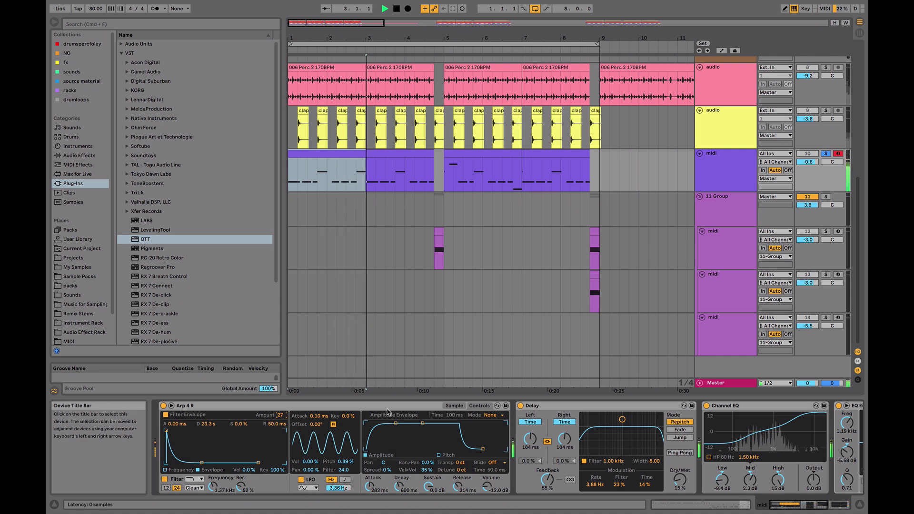
{"action": "key", "text": "space"}
Add OTT to the midi track, turn off the filter envelope and open the filter to ~19 kHz
{"action": "left_click", "coordinate": [724, 173]}
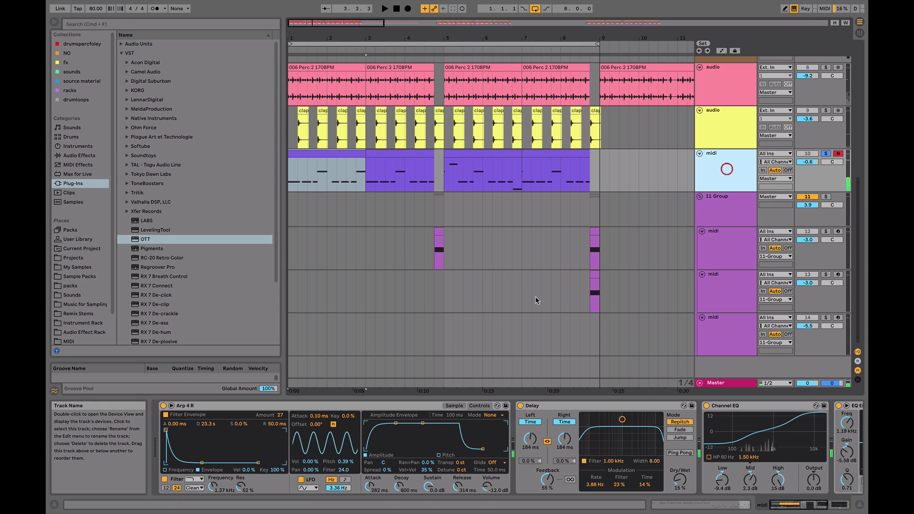
{"action": "double_click", "coordinate": [143, 240]}
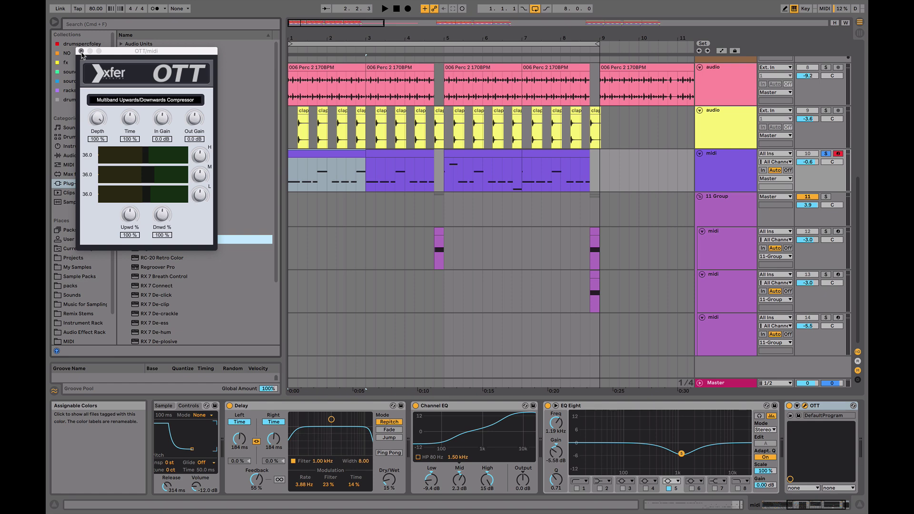
{"action": "scroll", "coordinate": [394, 440], "scroll_direction": "left", "scroll_amount": 5}
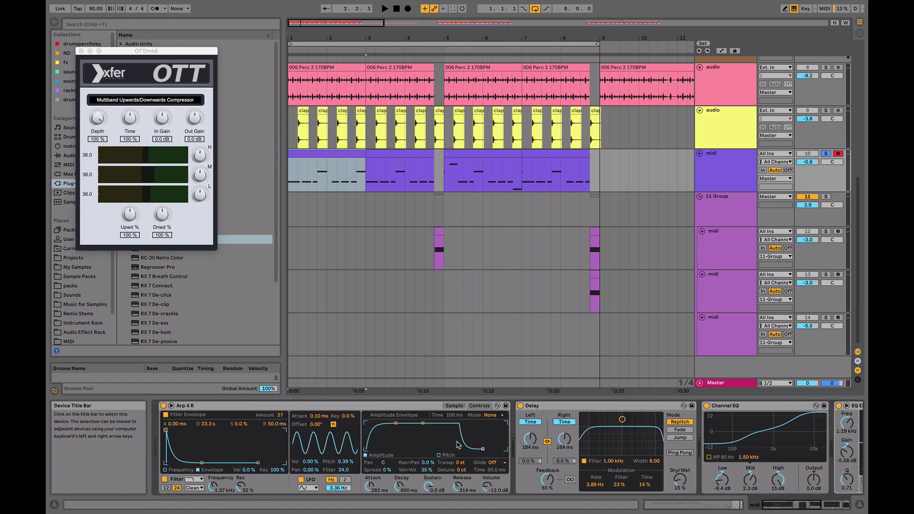
{"action": "left_click", "coordinate": [166, 414]}
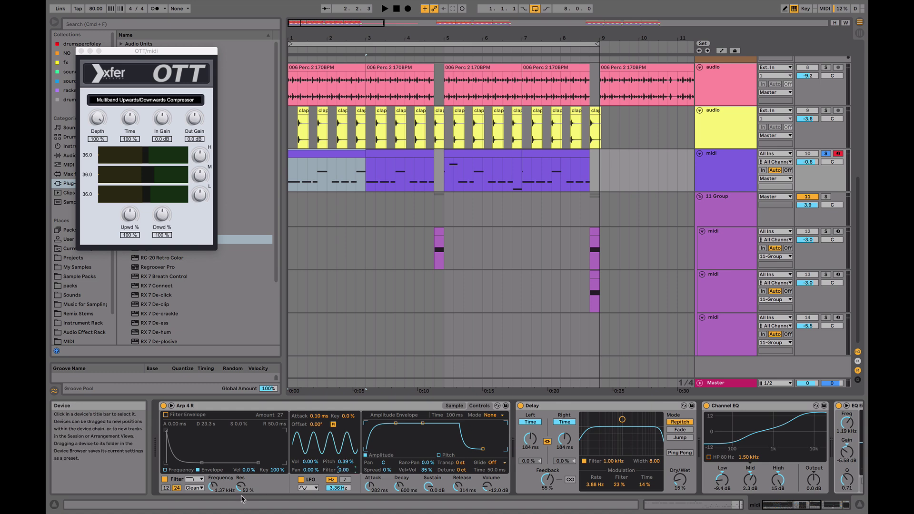
{"action": "left_click", "coordinate": [192, 471]}
{"action": "left_click_drag", "start_coordinate": [235, 440], "coordinate": [281, 454]}
{"action": "key", "text": "space"}
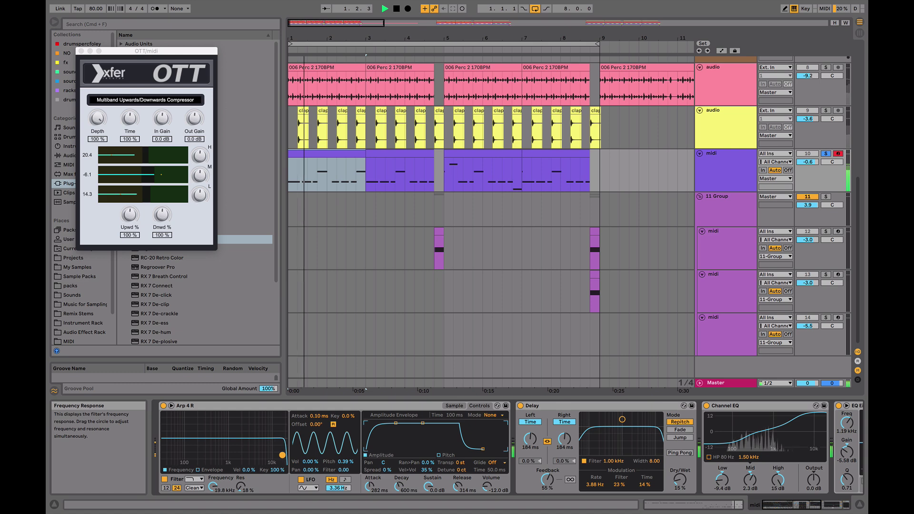
{"action": "scroll", "coordinate": [508, 447], "scroll_direction": "right", "scroll_amount": 5}
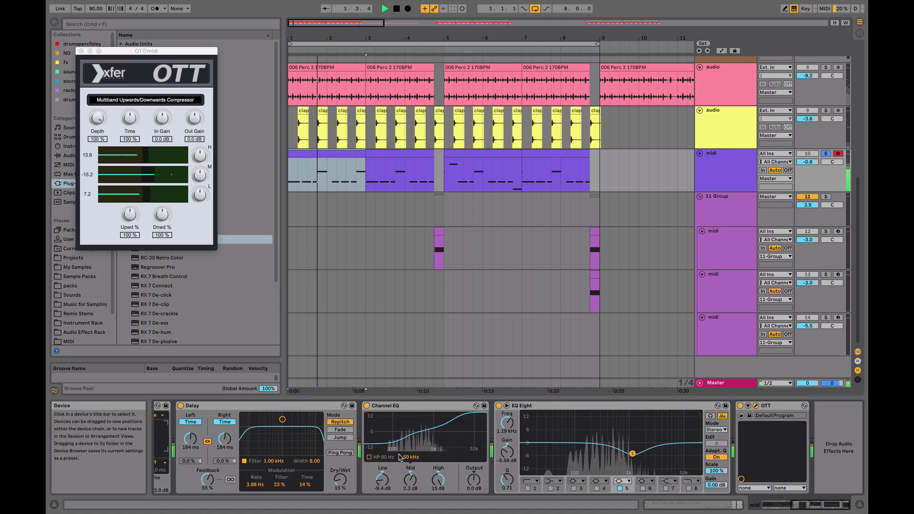
{"action": "left_click", "coordinate": [740, 406]}
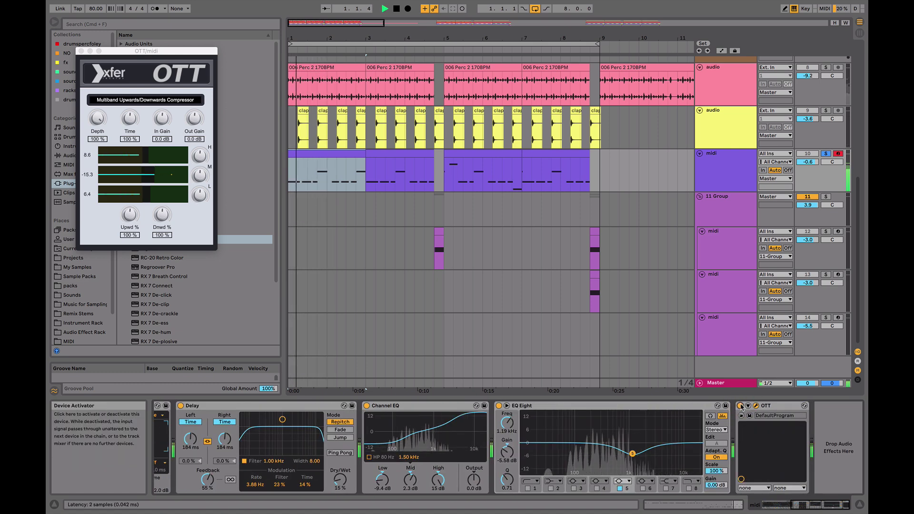
{"action": "key", "text": "space"}
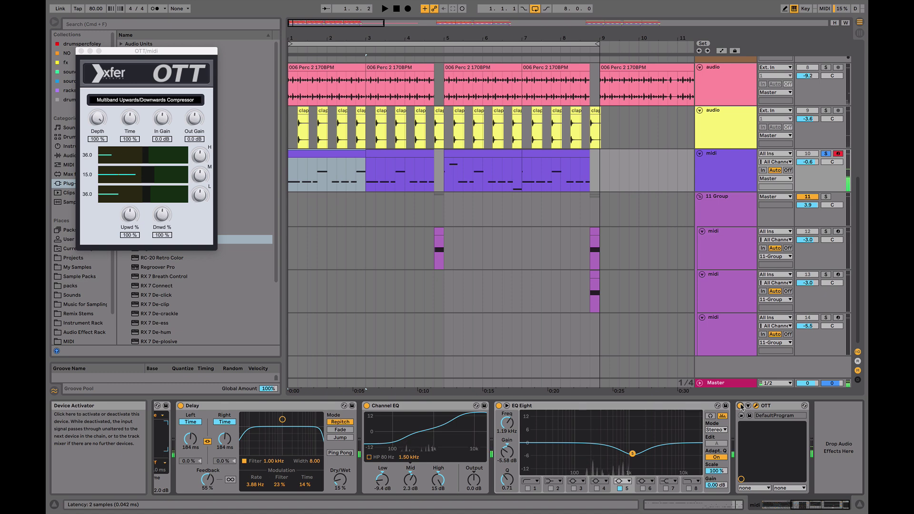
Compare the arp with the Delay switched off, then turn Delay back on
{"action": "scroll", "coordinate": [485, 409], "scroll_direction": "left", "scroll_amount": 10}
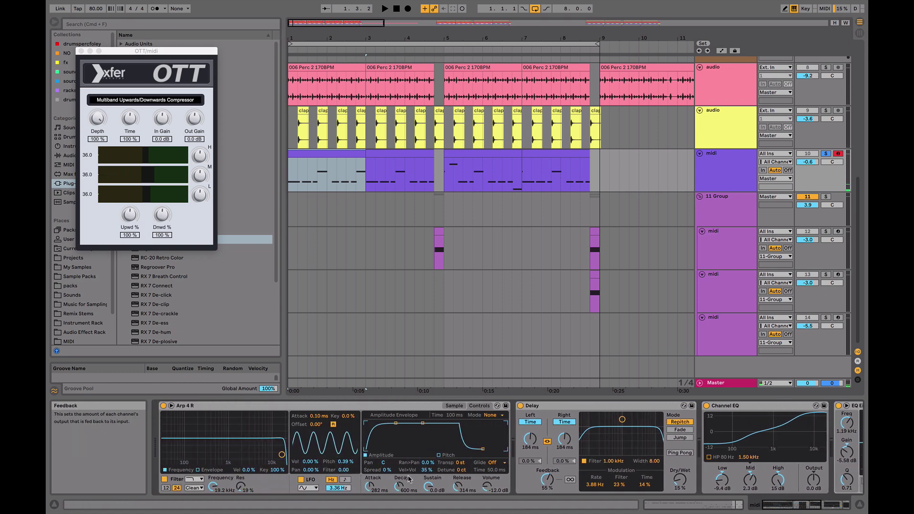
{"action": "scroll", "coordinate": [484, 409], "scroll_direction": "right", "scroll_amount": 7}
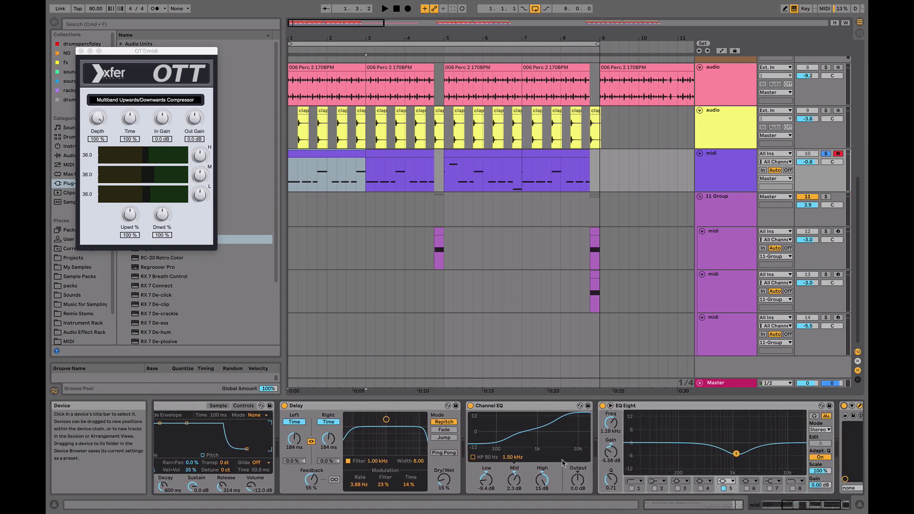
{"action": "scroll", "coordinate": [613, 473], "scroll_direction": "right", "scroll_amount": 3}
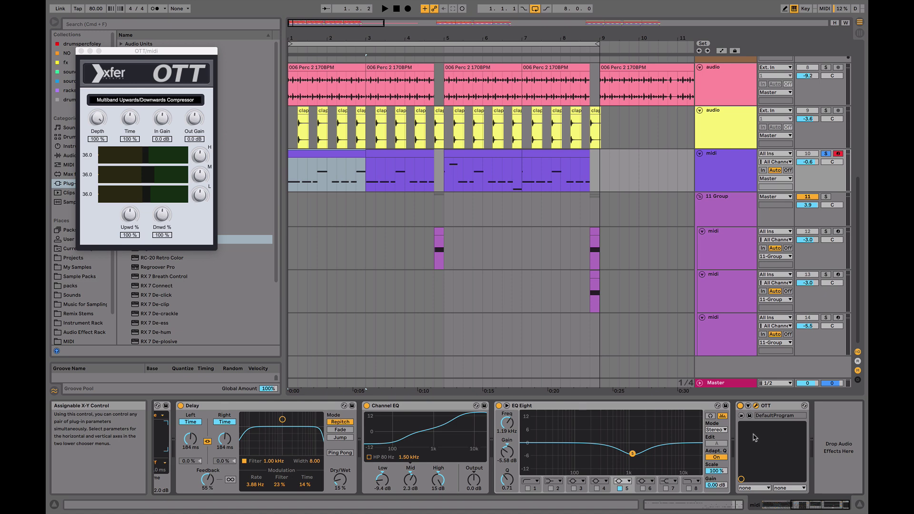
{"action": "scroll", "coordinate": [464, 466], "scroll_direction": "left", "scroll_amount": 4}
{"action": "left_click", "coordinate": [326, 406]}
{"action": "key", "text": "space"}
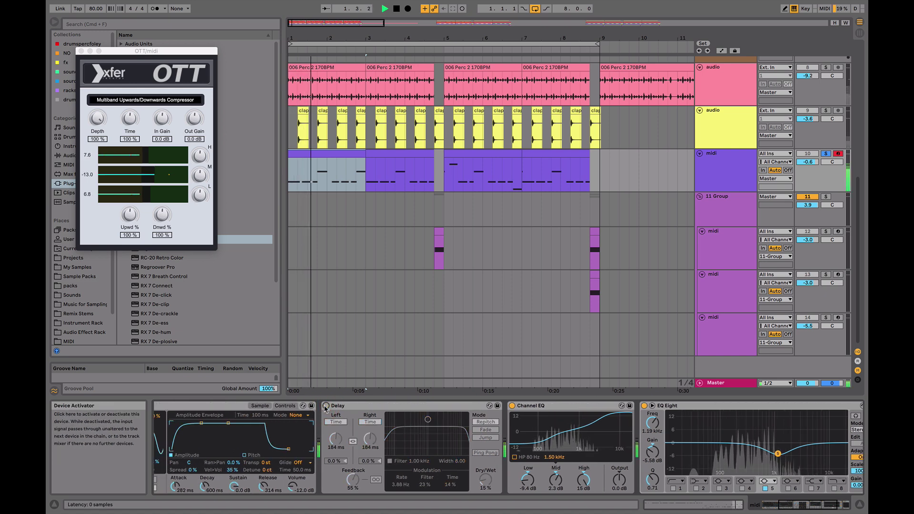
{"action": "key", "text": "space"}
{"action": "left_click", "coordinate": [326, 406]}
Delete the OTT device so the midi track's chain ends at EQ Eight
{"action": "scroll", "coordinate": [331, 410], "scroll_direction": "right", "scroll_amount": 4}
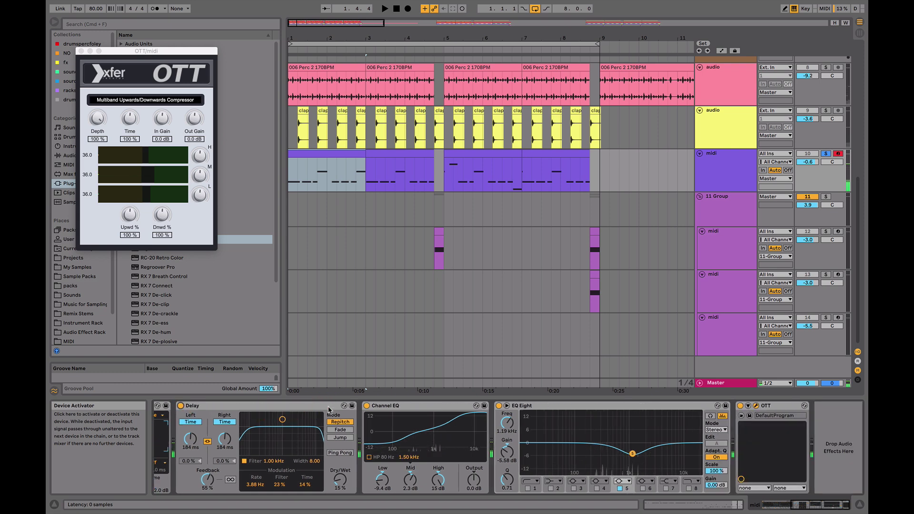
{"action": "scroll", "coordinate": [328, 409], "scroll_direction": "left", "scroll_amount": 8}
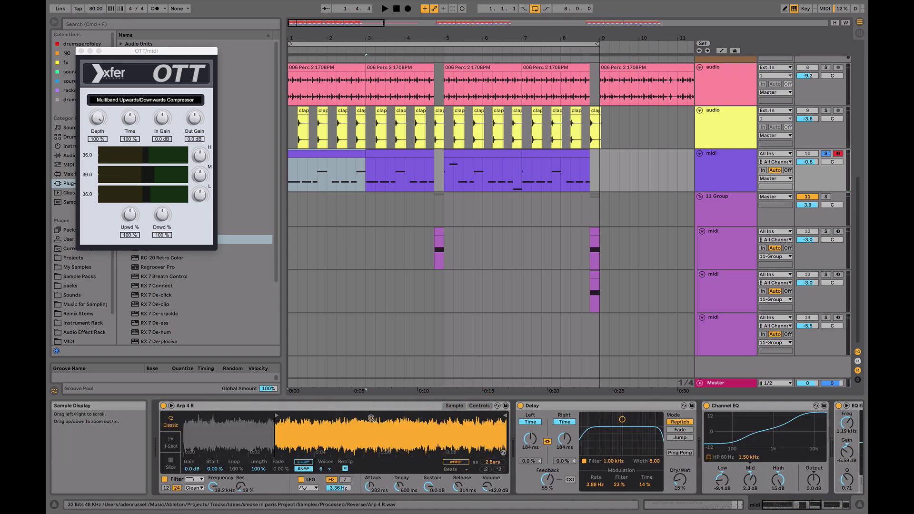
{"action": "scroll", "coordinate": [368, 437], "scroll_direction": "right", "scroll_amount": 8}
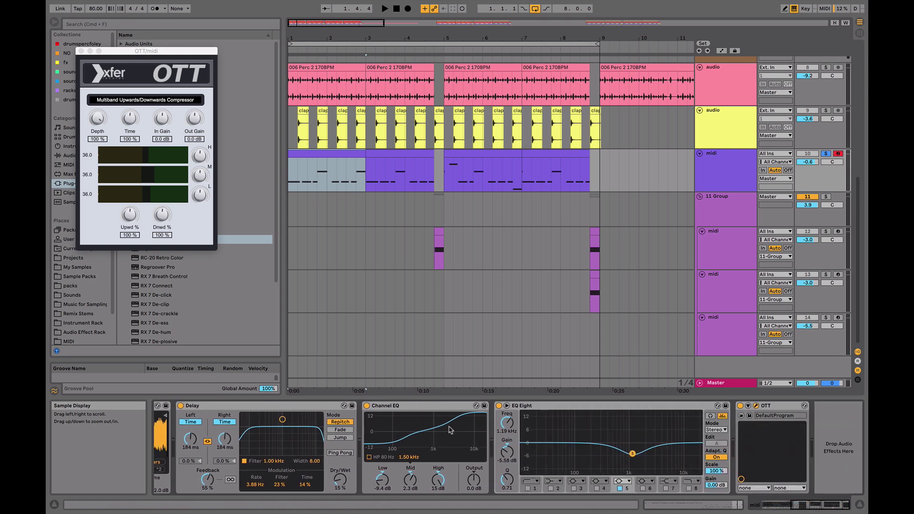
{"action": "left_click", "coordinate": [767, 406]}
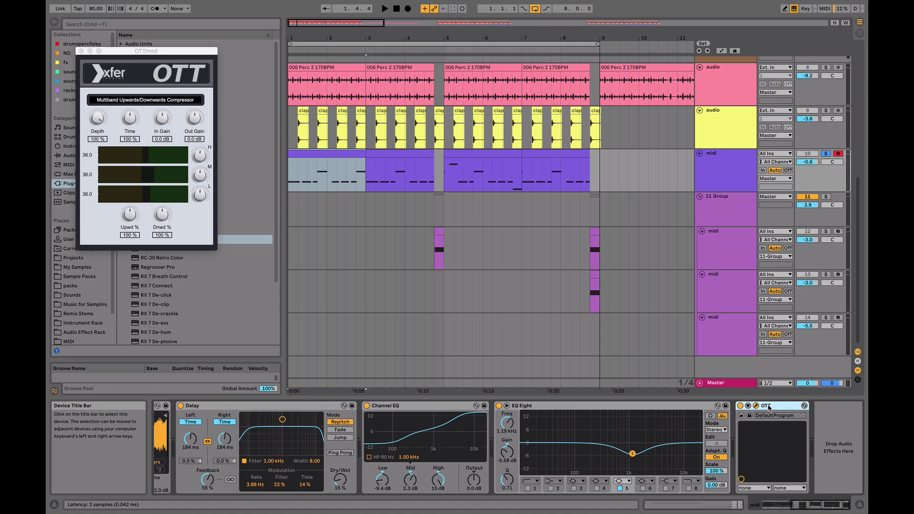
{"action": "key", "text": "Delete"}
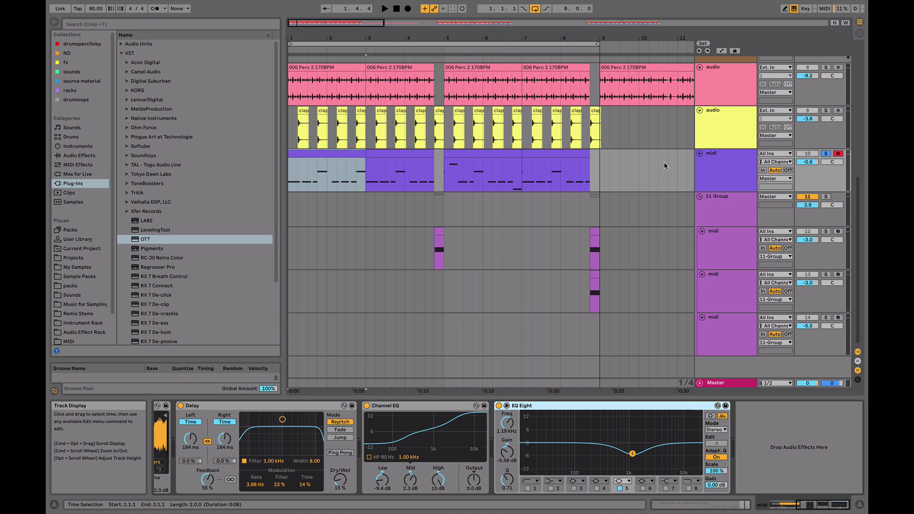
Switch the drum loop's OTT to Peak detection with Soft Knee off
{"action": "scroll", "coordinate": [665, 165], "scroll_direction": "up", "scroll_amount": 6}
{"action": "left_click", "coordinate": [725, 115]}
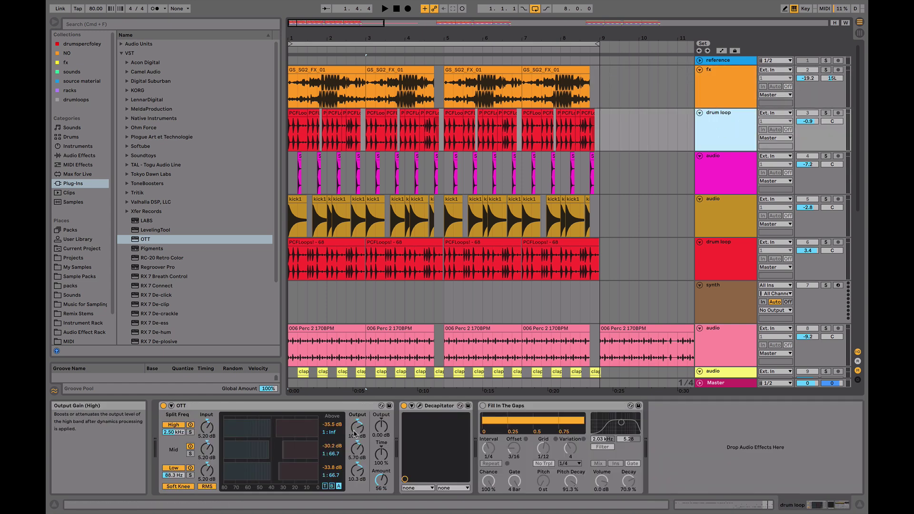
{"action": "left_click", "coordinate": [207, 486]}
{"action": "left_click", "coordinate": [179, 486]}
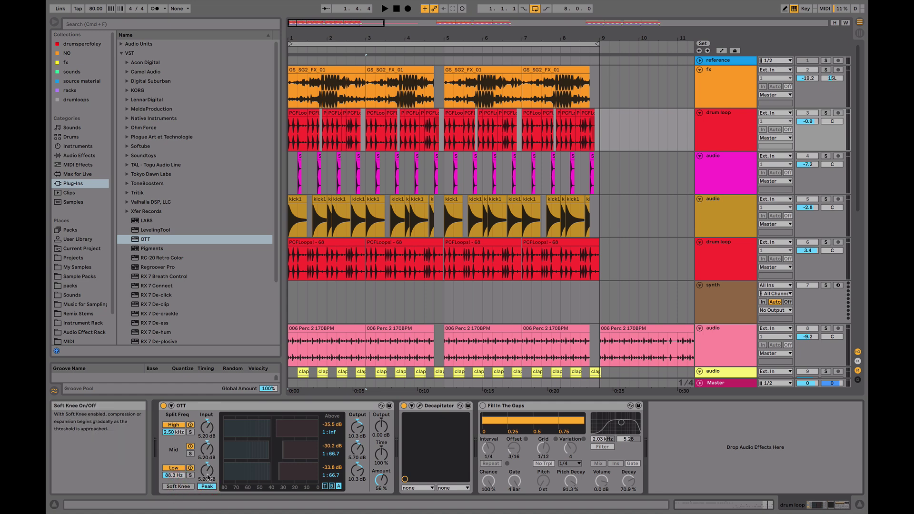
Solo the drum loop from its first clip and raise the OTT Amount to 100%
{"action": "left_click", "coordinate": [291, 116]}
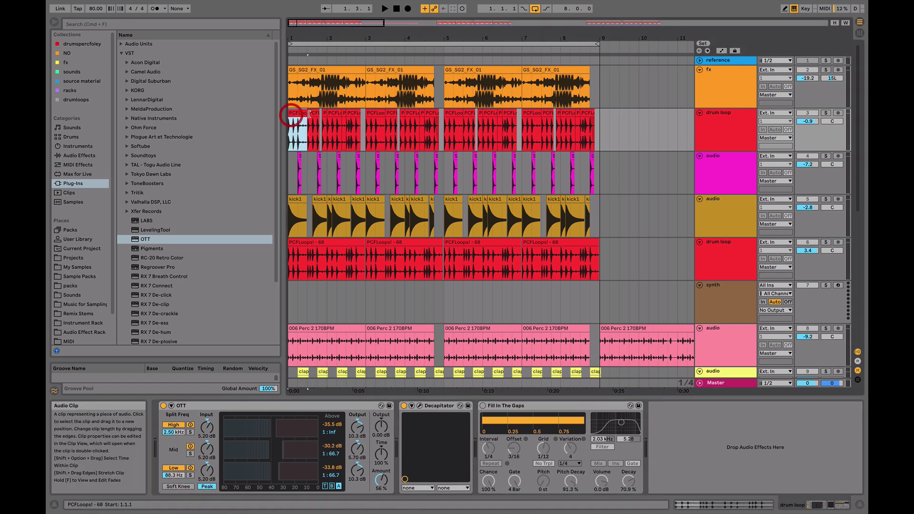
{"action": "left_click", "coordinate": [713, 116]}
{"action": "key", "text": "space"}
{"action": "left_click", "coordinate": [825, 113]}
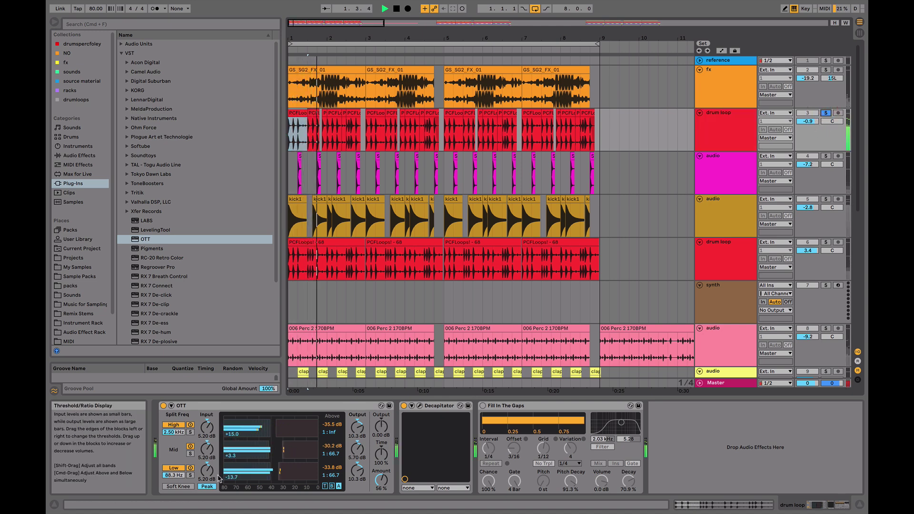
{"action": "left_click", "coordinate": [363, 309]}
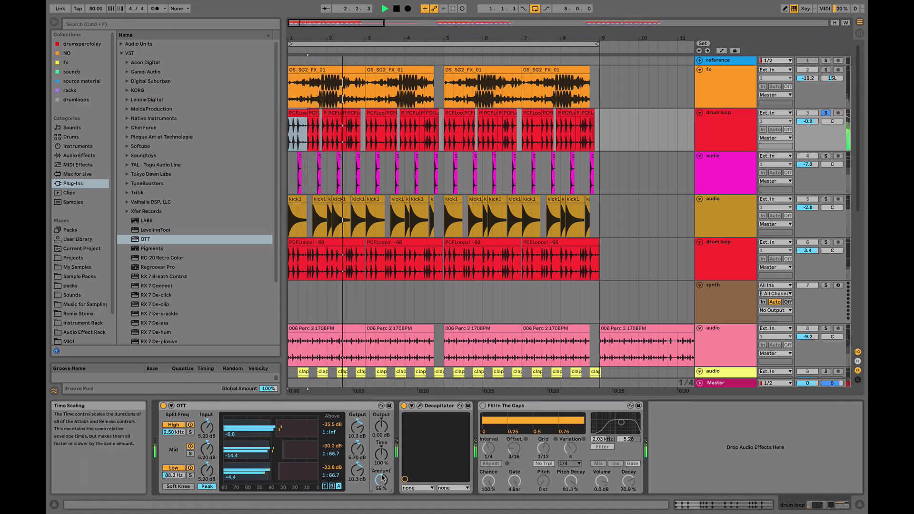
{"action": "left_click_drag", "start_coordinate": [382, 480], "coordinate": [381, 464]}
A/B OTT between RMS with Soft Knee and Peak without Soft Knee during playback
{"action": "left_click", "coordinate": [178, 486]}
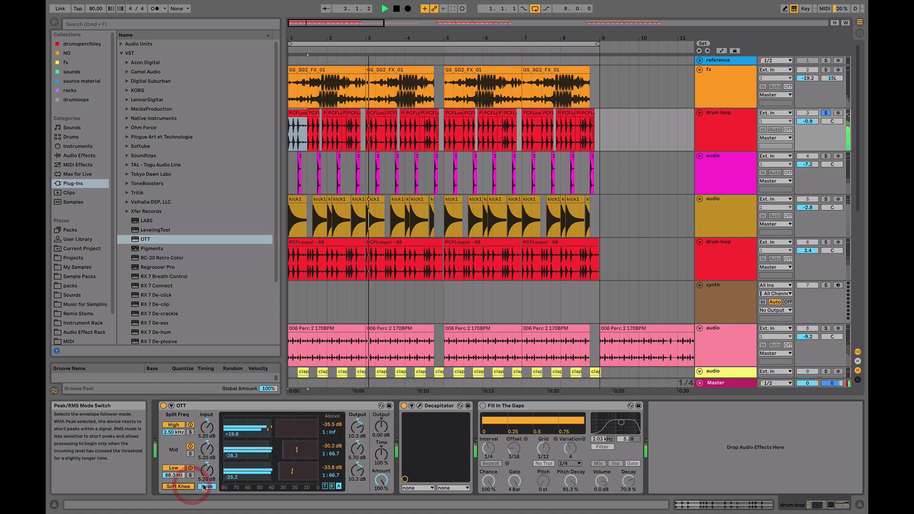
{"action": "left_click", "coordinate": [204, 486]}
{"action": "key", "text": "space"}
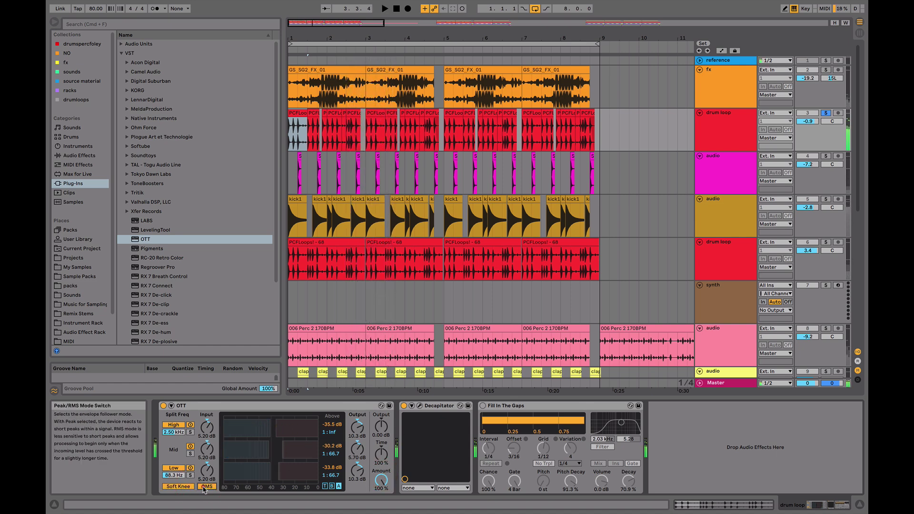
{"action": "left_click", "coordinate": [204, 486]}
{"action": "left_click", "coordinate": [183, 486]}
{"action": "key", "text": "space"}
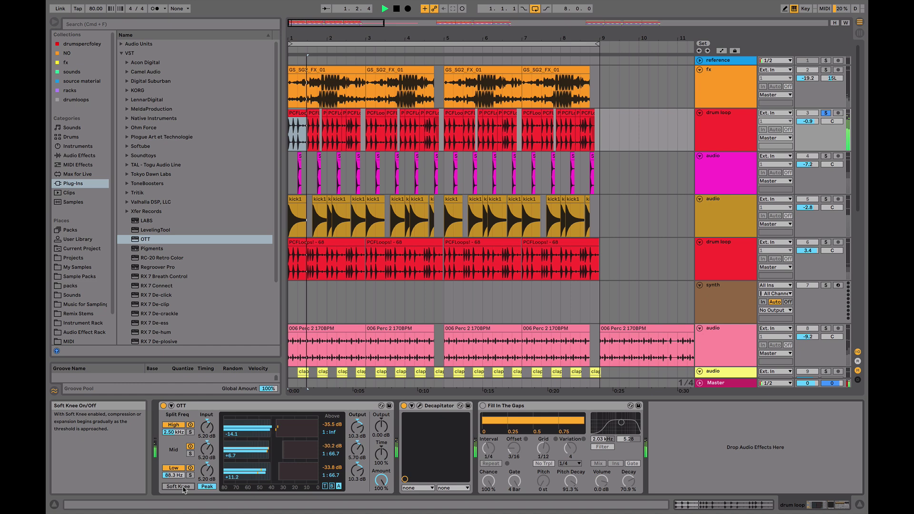
{"action": "key", "text": "space"}
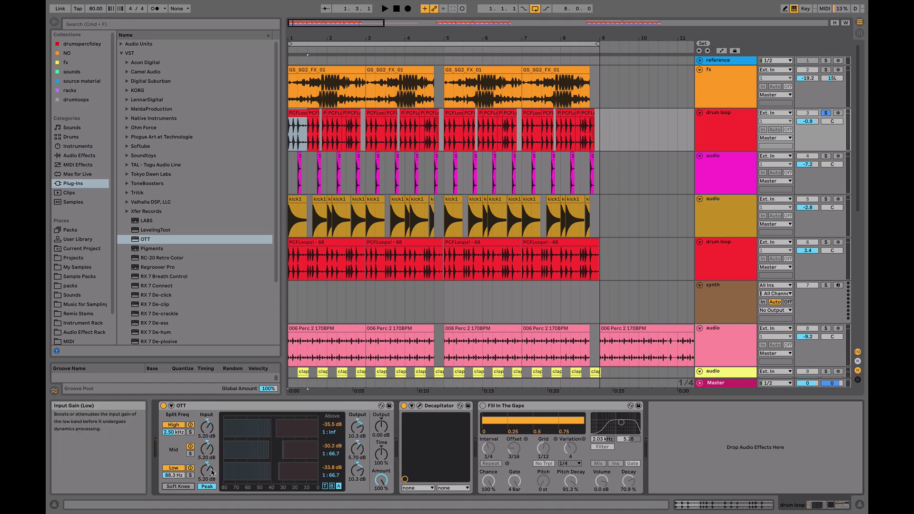
Set the drum loop's OTT back to RMS detection with Soft Knee on
{"action": "left_click", "coordinate": [206, 486]}
{"action": "left_click", "coordinate": [179, 487]}
{"action": "left_click", "coordinate": [81, 156]}
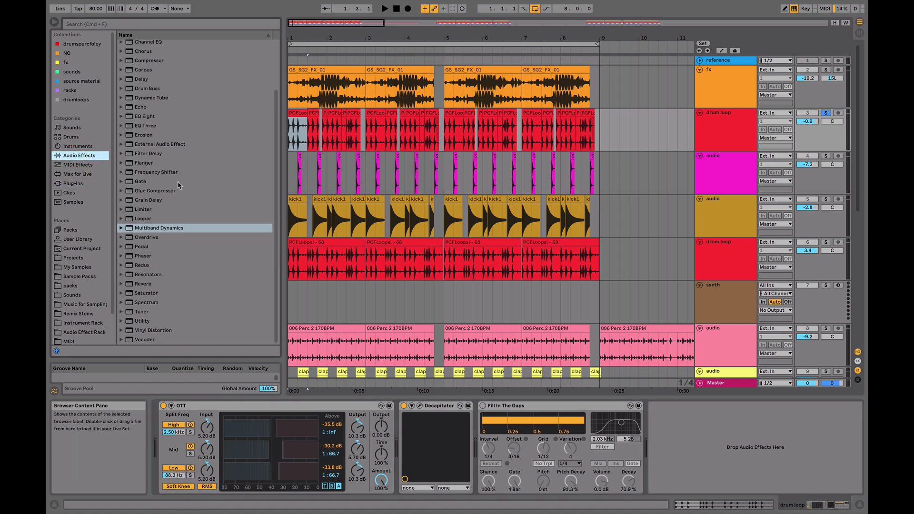
Insert the Super OTT Rack.adg preset right after OTT and play the loop
{"action": "scroll", "coordinate": [121, 62], "scroll_direction": "up", "scroll_amount": 3}
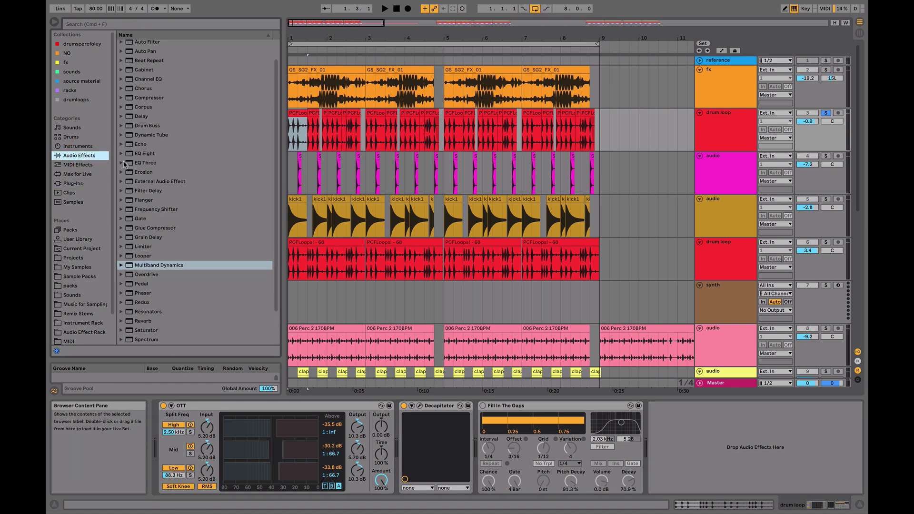
{"action": "left_click", "coordinate": [121, 53]}
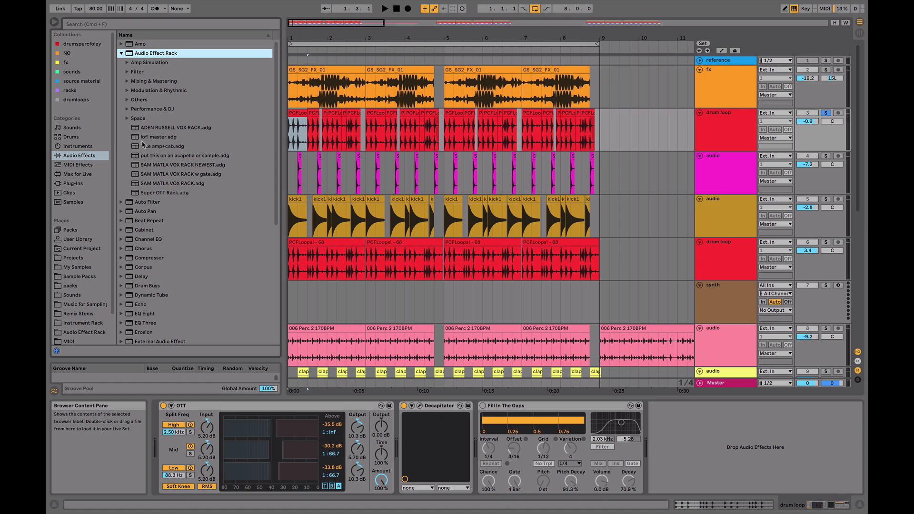
{"action": "left_click_drag", "start_coordinate": [162, 192], "coordinate": [398, 431]}
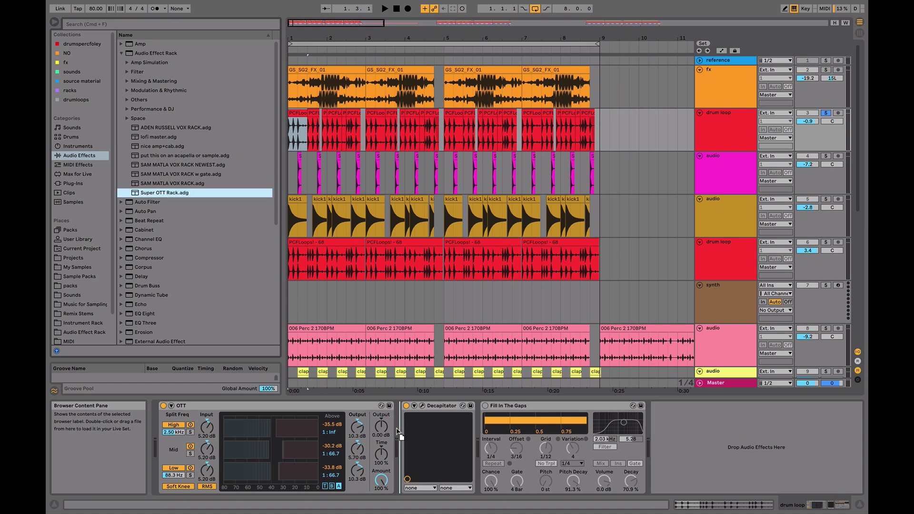
{"action": "left_click_drag", "start_coordinate": [398, 431], "coordinate": [399, 432]}
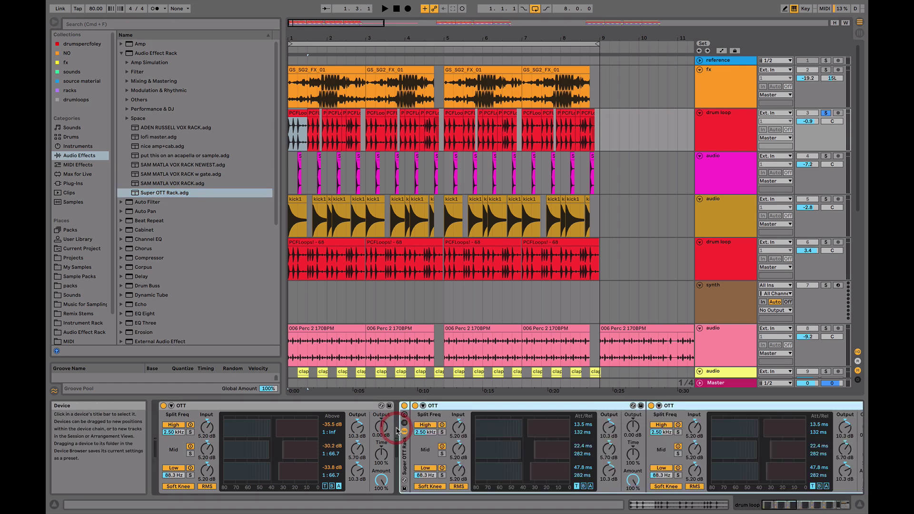
{"action": "key", "text": "space"}
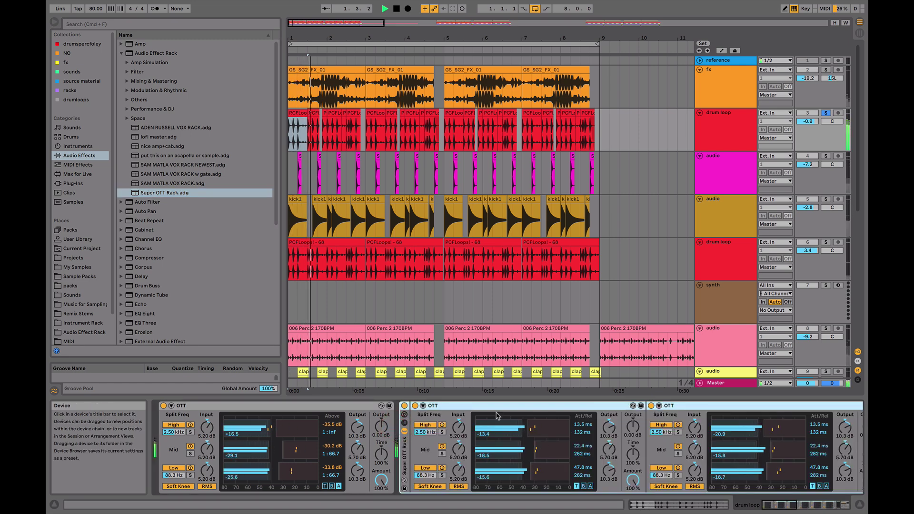
{"action": "key", "text": "space"}
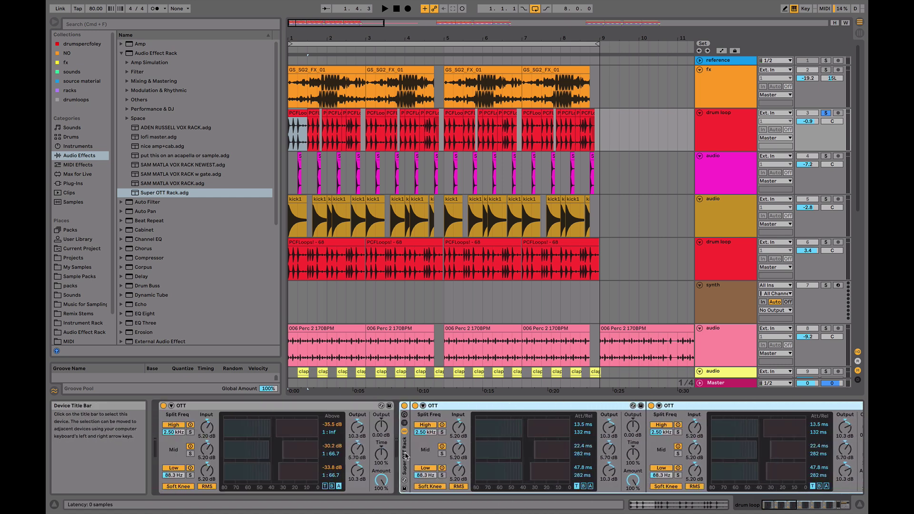
{"action": "key", "text": "space"}
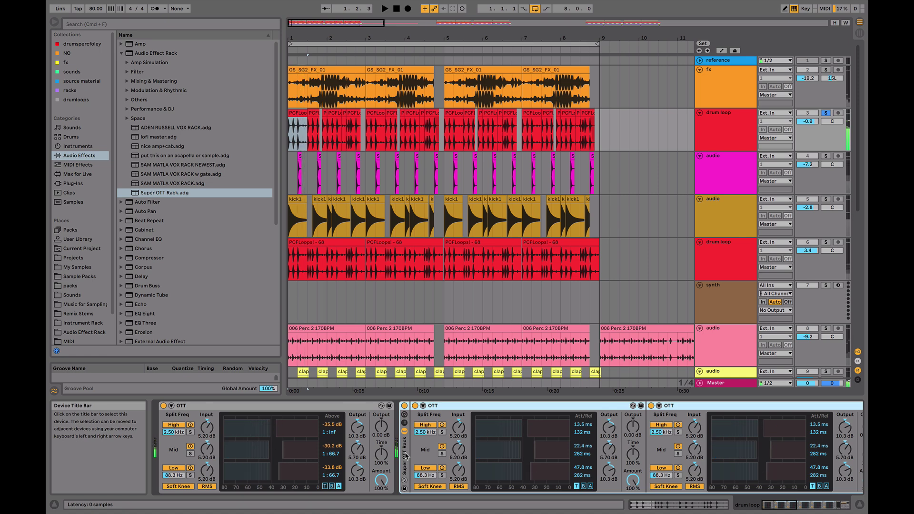
Add the Multiband Dynamics OTT preset to the Master chain before Glue Compressor
{"action": "left_click", "coordinate": [713, 383]}
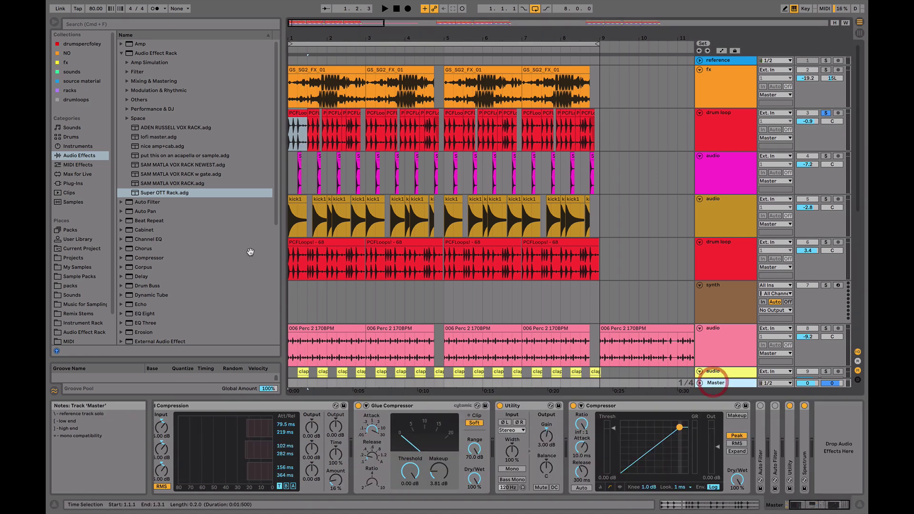
{"action": "scroll", "coordinate": [150, 271], "scroll_direction": "down", "scroll_amount": 5}
{"action": "left_click", "coordinate": [121, 227]}
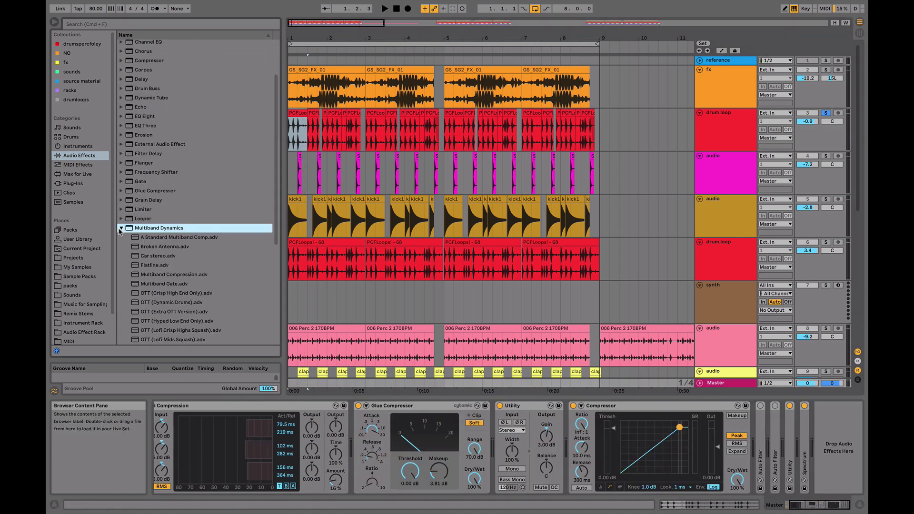
{"action": "scroll", "coordinate": [174, 266], "scroll_direction": "down", "scroll_amount": 3}
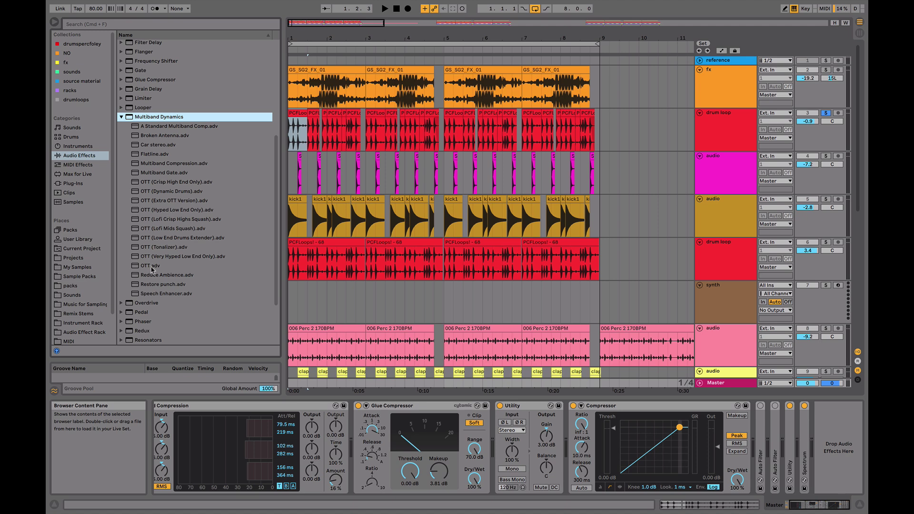
{"action": "left_click_drag", "start_coordinate": [152, 269], "coordinate": [366, 435]}
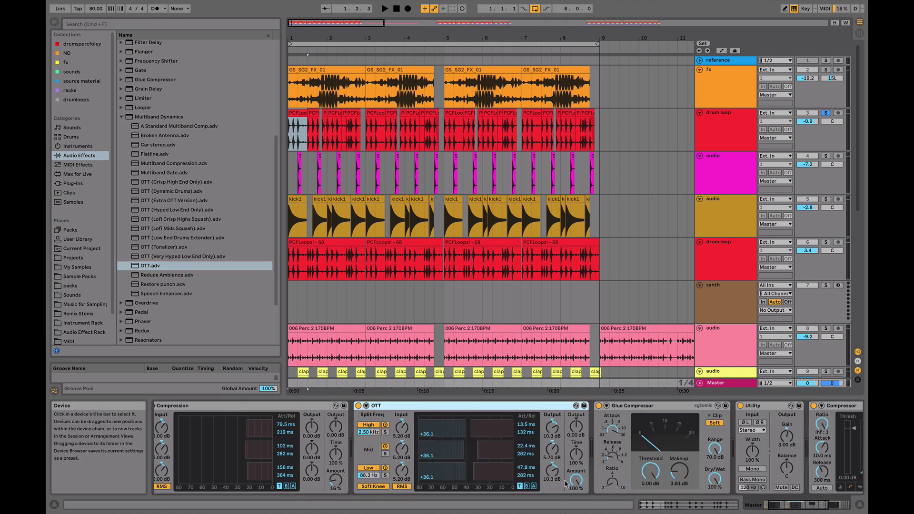
Lower the Master OTT's Amount to about 16% while playing the track
{"action": "key", "text": "space"}
{"action": "left_click", "coordinate": [723, 372]}
{"action": "left_click", "coordinate": [721, 384]}
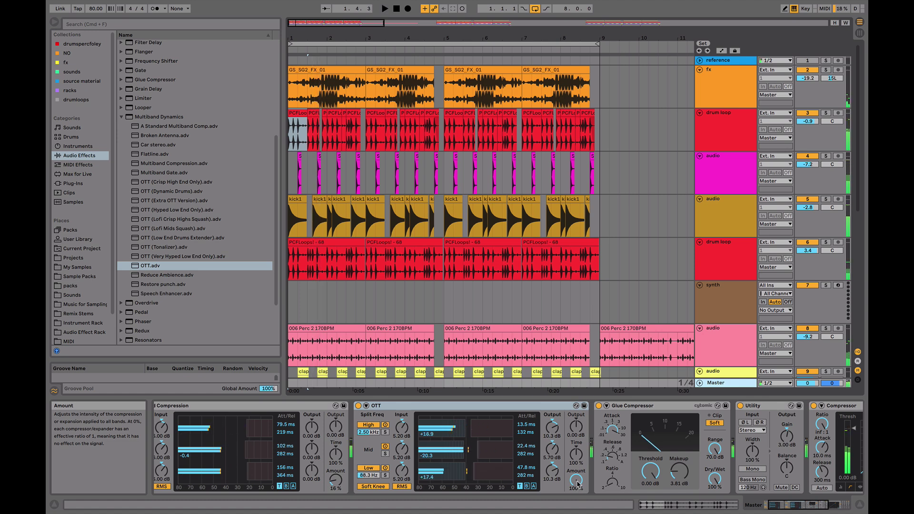
{"action": "mouse_move", "coordinate": [576, 482]}
{"action": "left_mouse_down"}
{"action": "mouse_move", "coordinate": [577, 504]}
{"action": "mouse_move", "coordinate": [577, 493]}
{"action": "left_mouse_up"}
{"action": "key", "text": "space"}
{"action": "key", "text": "space"}
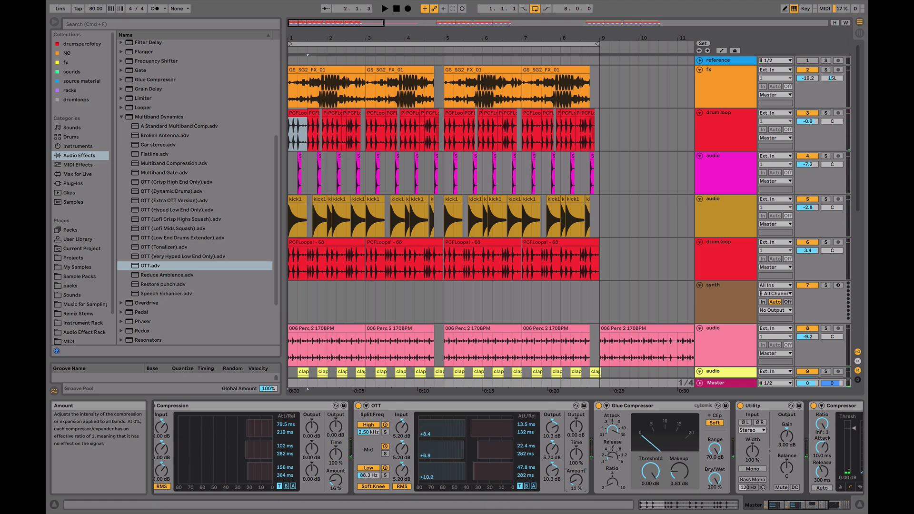
{"action": "key", "text": "space"}
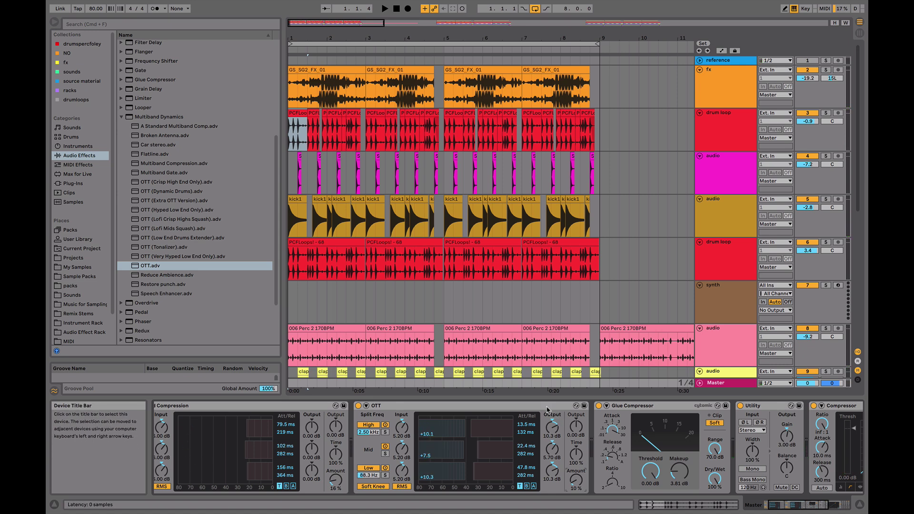
Adjust the Master OTT's high band threshold to +18.4 and the low band threshold, and compare OTT presets
{"action": "left_click", "coordinate": [546, 408]}
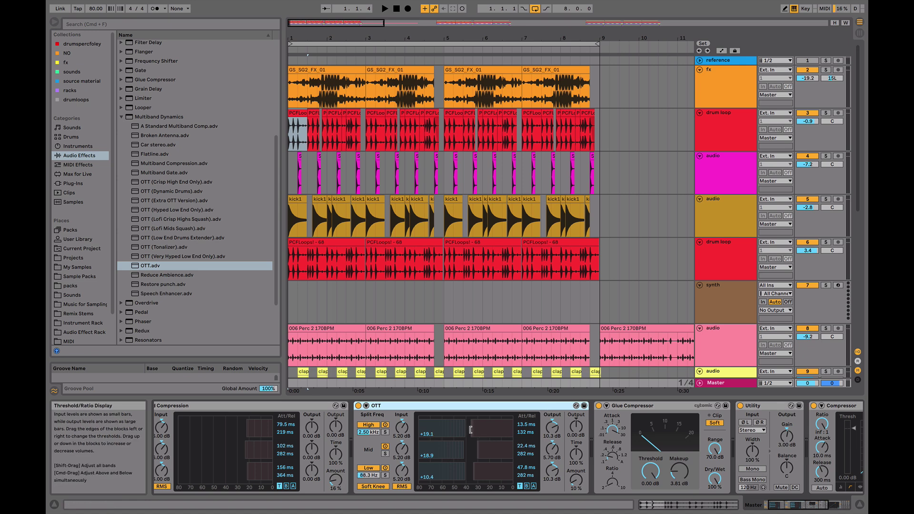
{"action": "left_click_drag", "start_coordinate": [468, 434], "coordinate": [479, 434]}
{"action": "left_click_drag", "start_coordinate": [462, 468], "coordinate": [481, 468]}
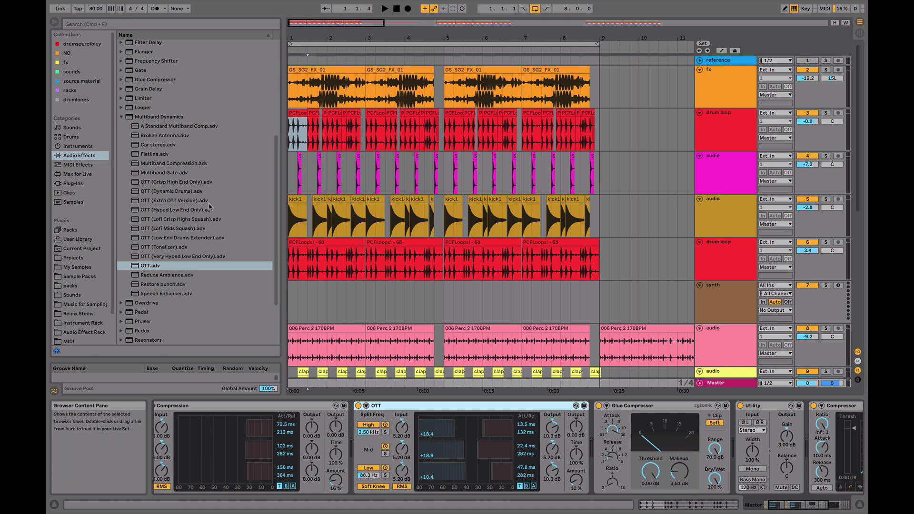
{"action": "left_click", "coordinate": [183, 185]}
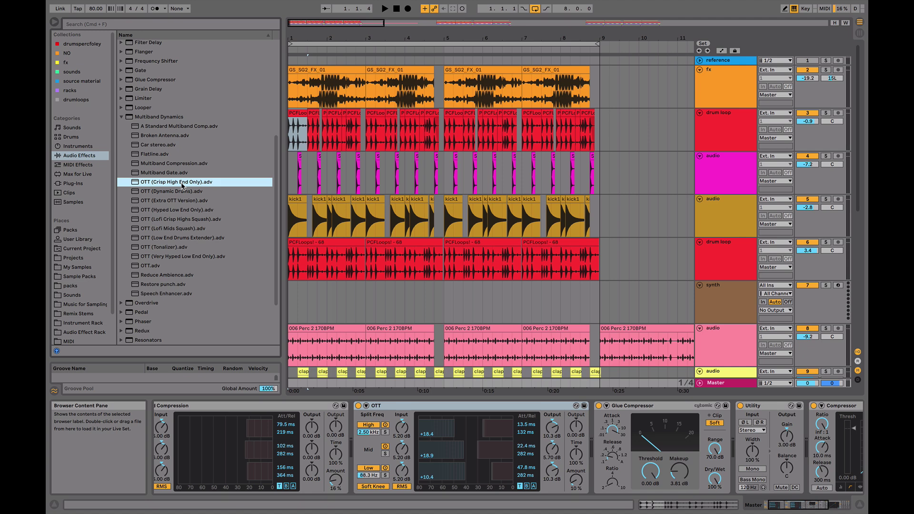
{"action": "key", "text": "Down"}
{"action": "key", "text": "Down"}
{"action": "key", "text": "Down"}
{"action": "key", "text": "Down"}
{"action": "key", "text": "Up"}
{"action": "key", "text": "Up"}
{"action": "key", "text": "Up"}
{"action": "key", "text": "Up"}
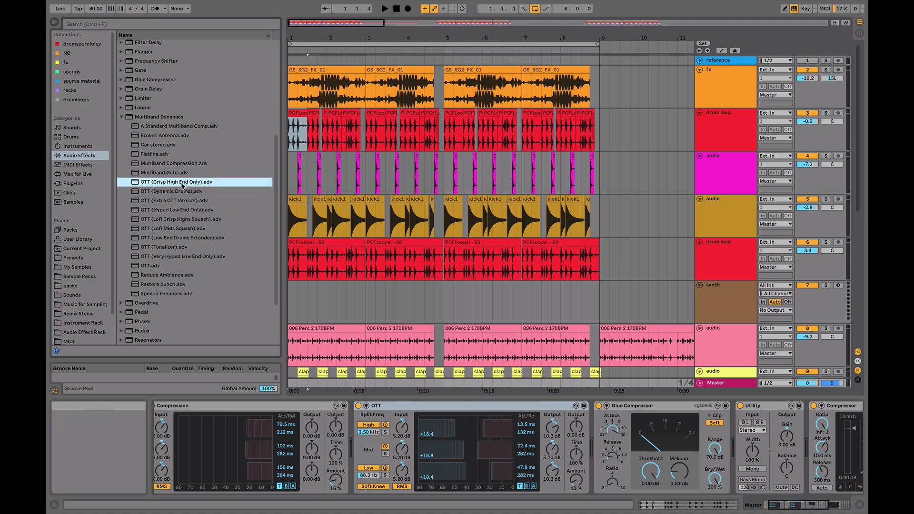
Delete the Master OTT and insert OTT (Hyped Low End Only) before Decapitator on the drum loop
{"action": "left_click", "coordinate": [518, 406]}
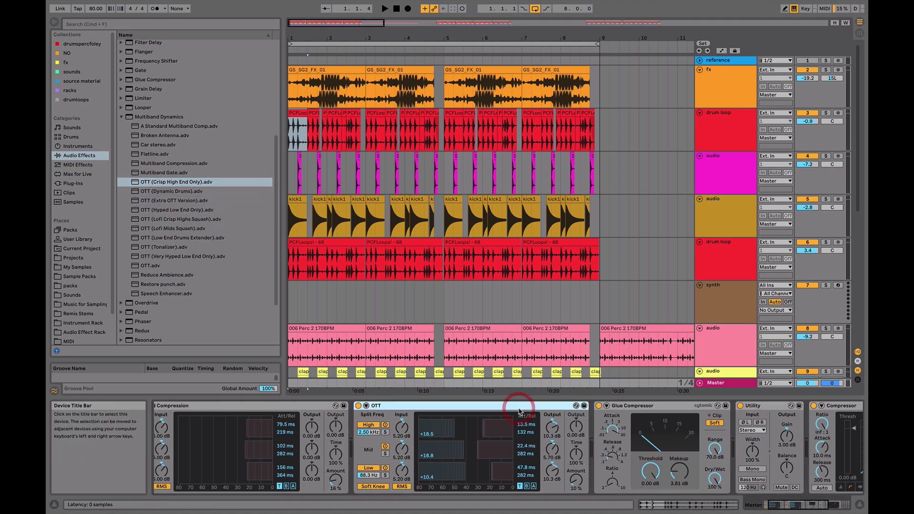
{"action": "key", "text": "Delete"}
{"action": "left_click", "coordinate": [732, 123]}
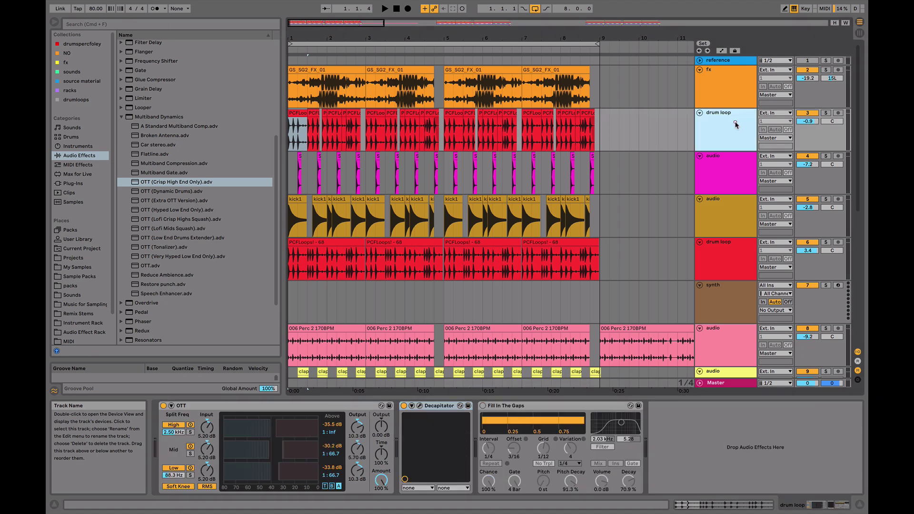
{"action": "mouse_move", "coordinate": [192, 200]}
{"action": "left_mouse_down"}
{"action": "mouse_move", "coordinate": [342, 393]}
{"action": "mouse_move", "coordinate": [407, 435]}
{"action": "mouse_move", "coordinate": [188, 208]}
{"action": "mouse_move", "coordinate": [430, 447]}
{"action": "mouse_move", "coordinate": [418, 446]}
{"action": "left_mouse_up"}
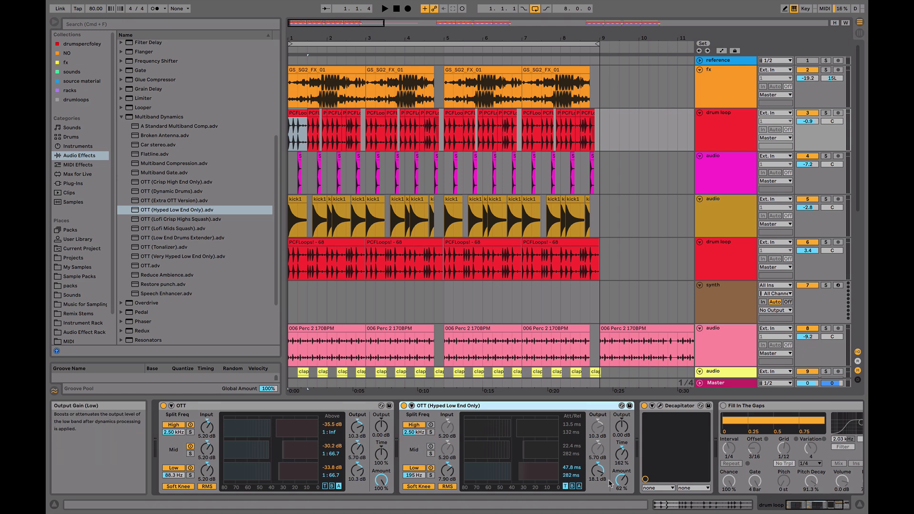
Audition the Hyped Low End Only preset at 55% amount, then delete it
{"action": "key", "text": "space"}
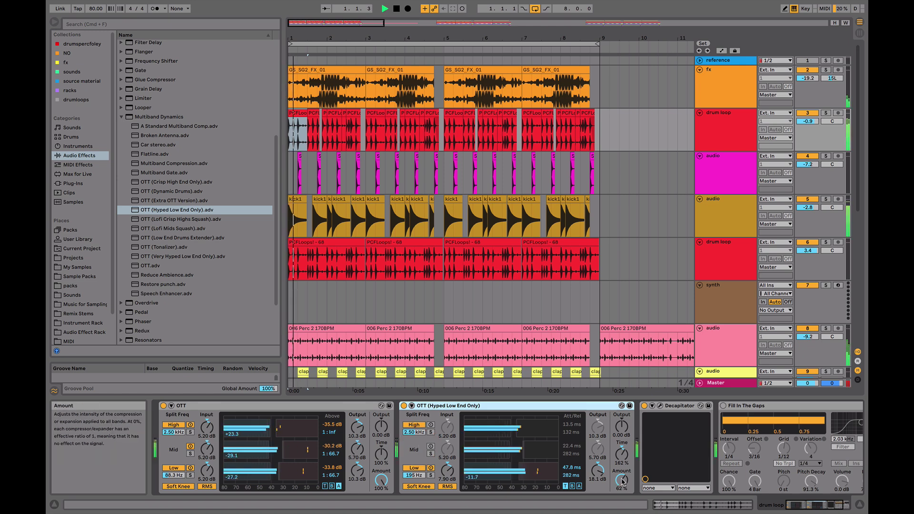
{"action": "left_click_drag", "start_coordinate": [622, 480], "coordinate": [621, 490]}
{"action": "key", "text": "space"}
{"action": "left_click", "coordinate": [585, 406]}
{"action": "key", "text": "Delete"}
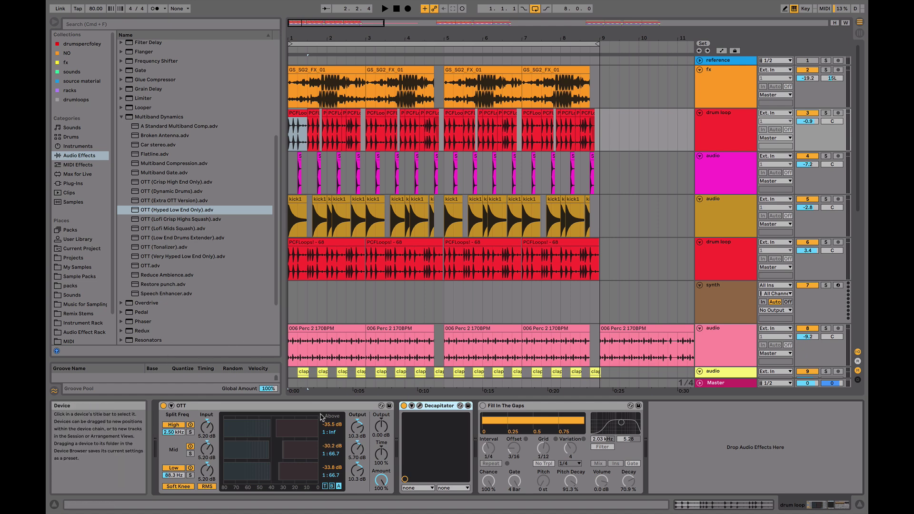
{"action": "left_click", "coordinate": [188, 184]}
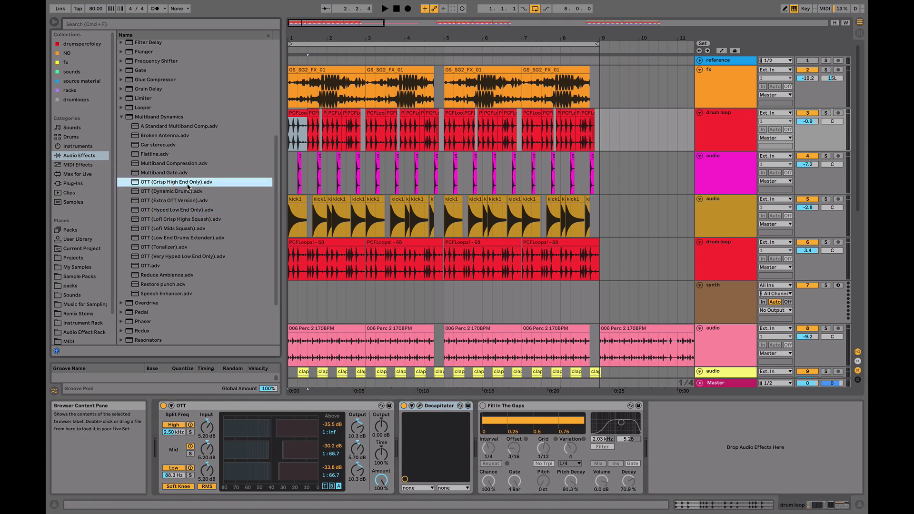